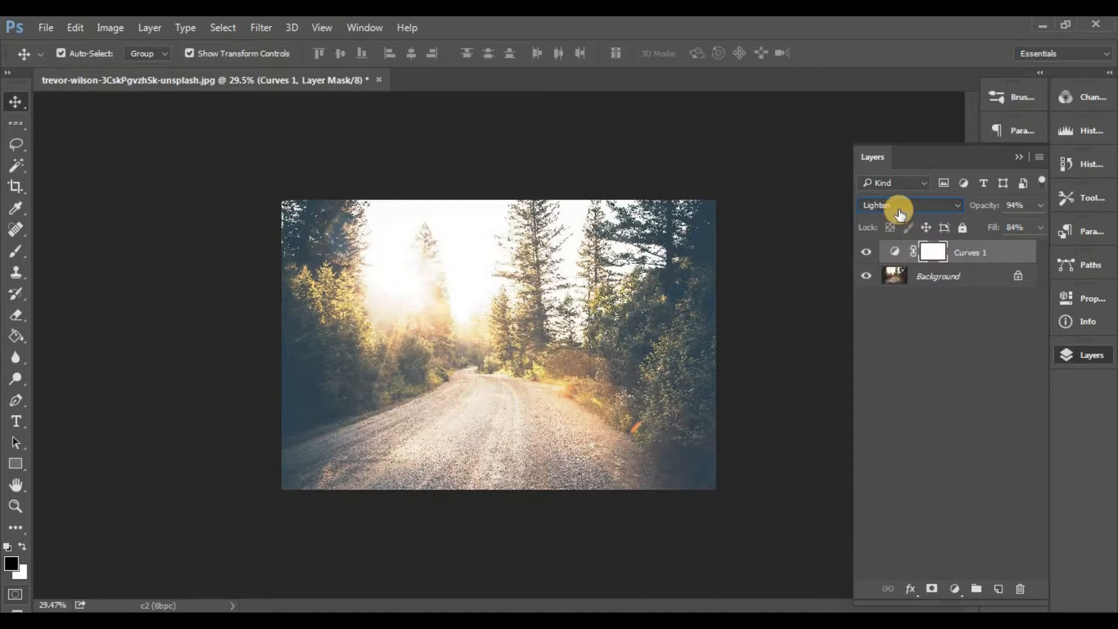
# Step: Set the Curves 1 layer's blend mode to Normal and toggle its visibility to compare the image with and without it
pyautogui.click(877, 219)
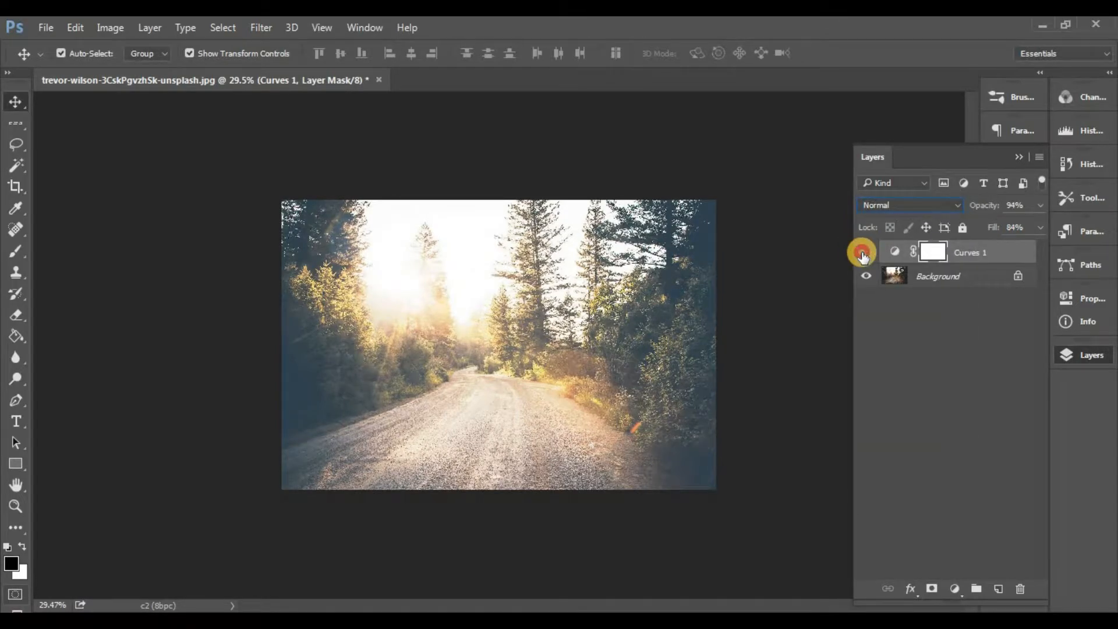
pyautogui.click(858, 253)
pyautogui.click(858, 252)
# Step: Clip the Curves 1 layer to the Background layer, and undo a trial conversion of it to a smart object
pyautogui.rightClick(1008, 252)
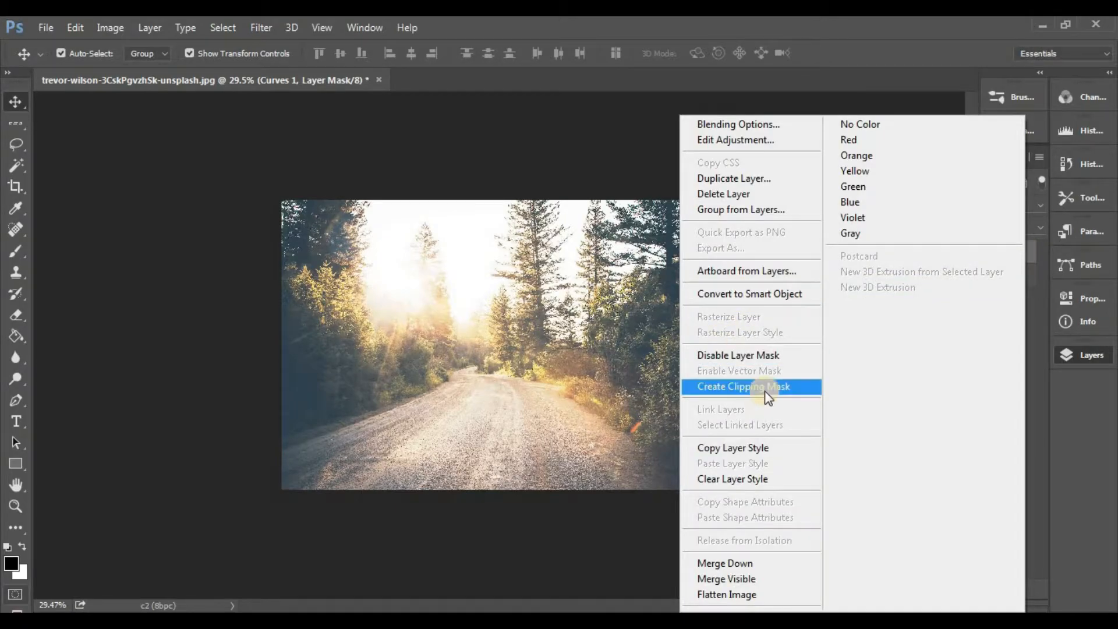
pyautogui.click(748, 387)
pyautogui.rightClick(998, 250)
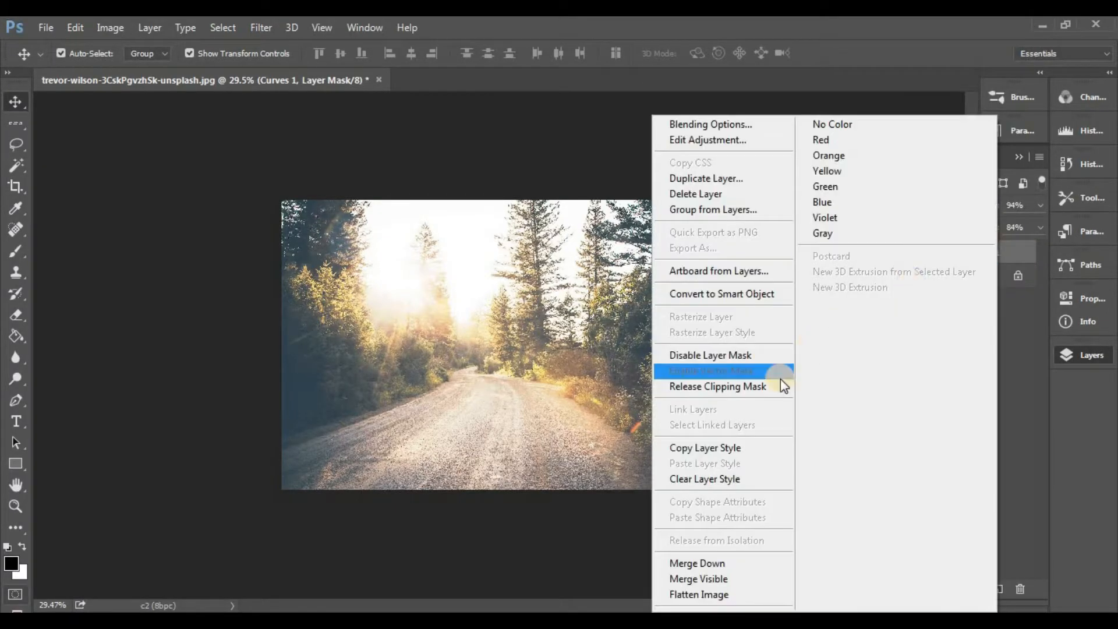
pyautogui.click(760, 294)
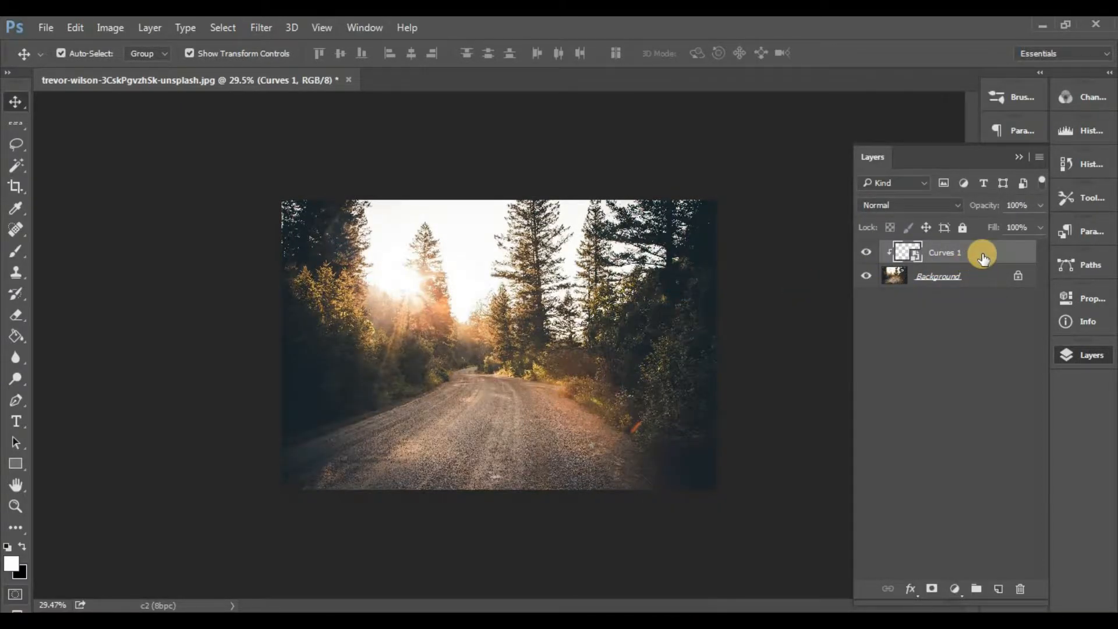
pyautogui.hotkey('ctrl', 'z')
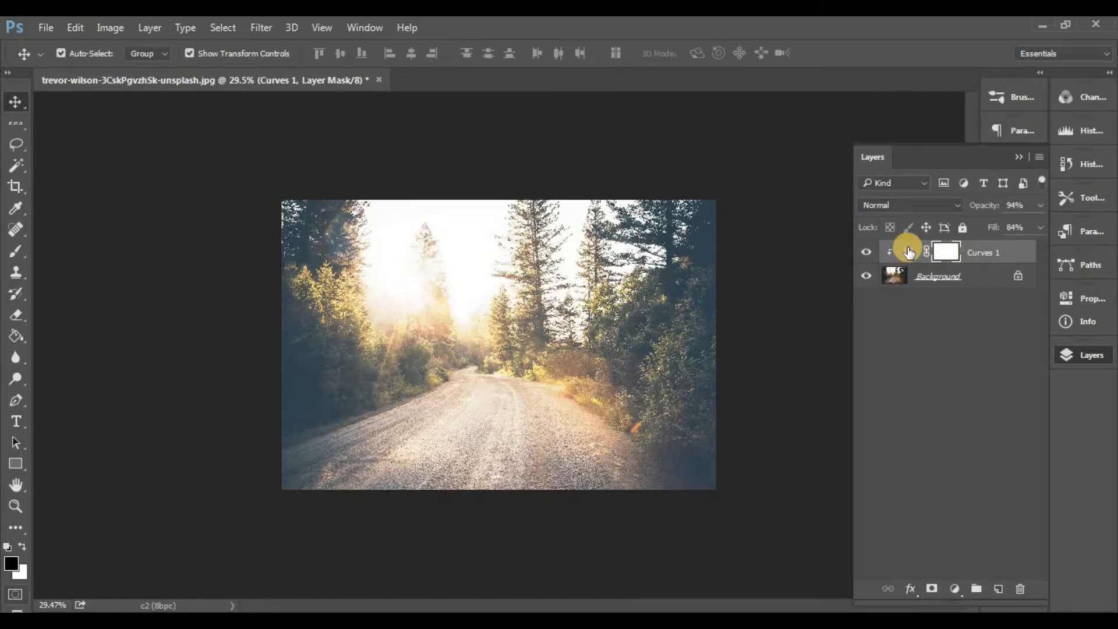
# Step: Reshape the Curves 1 adjustment by lowering its highlight point and adding a midtone point at input 101, output 102
pyautogui.doubleClick(911, 252)
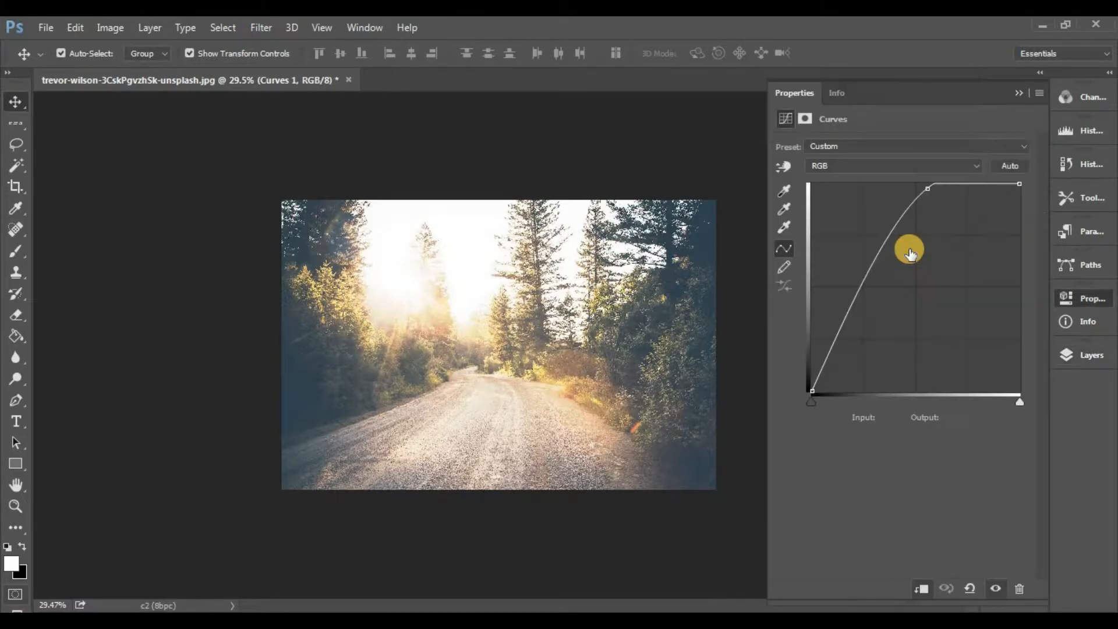
pyautogui.moveTo(936, 198); pyautogui.dragTo(978, 234)
pyautogui.moveTo(898, 321); pyautogui.dragTo(894, 307)
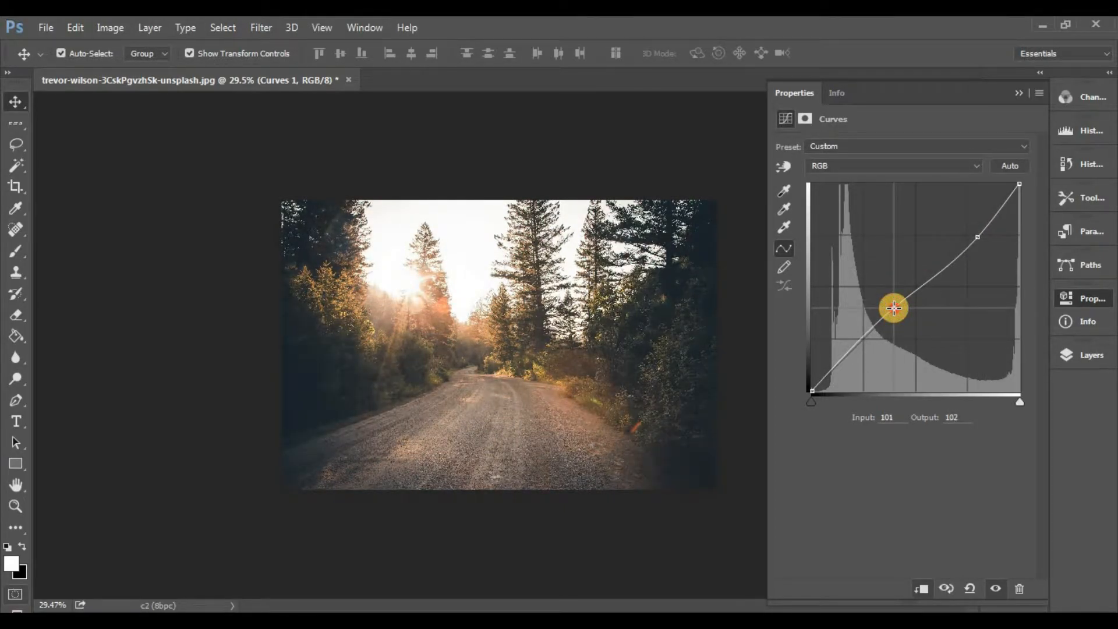
# Step: Delete the Curves 1 adjustment layer, keeping only the Background layer
pyautogui.click(1070, 298)
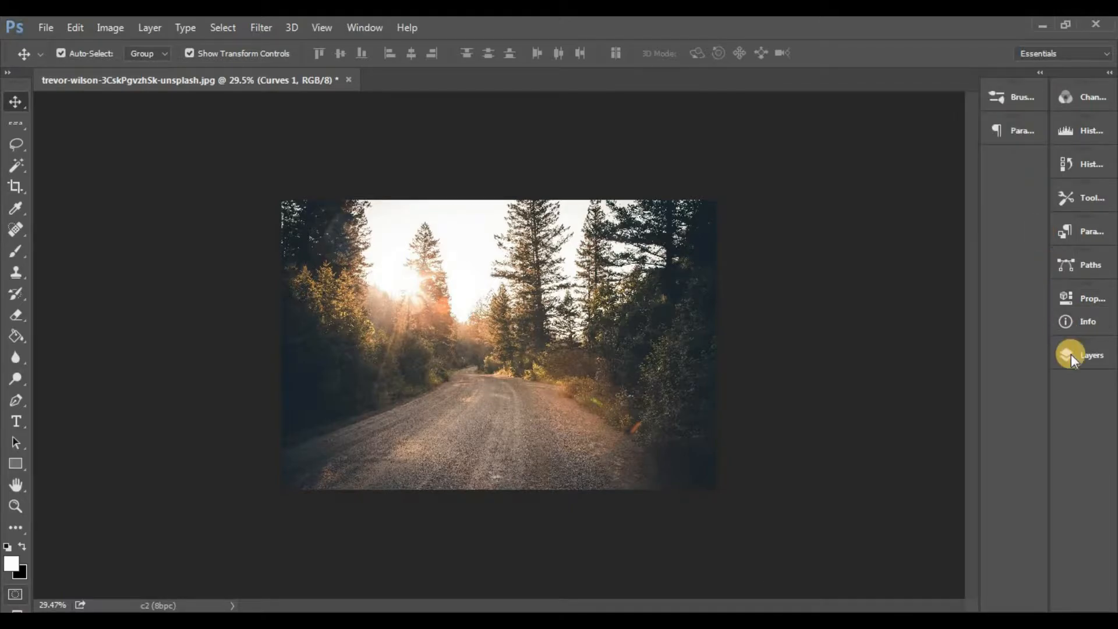
pyautogui.click(1087, 353)
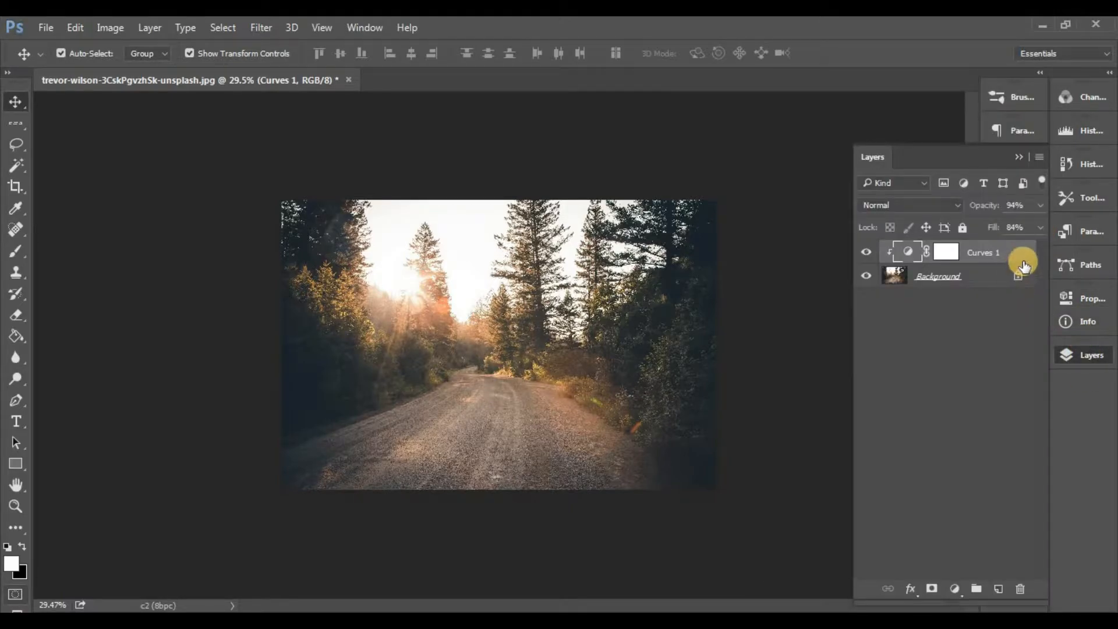
pyautogui.moveTo(1018, 252); pyautogui.dragTo(1020, 589)
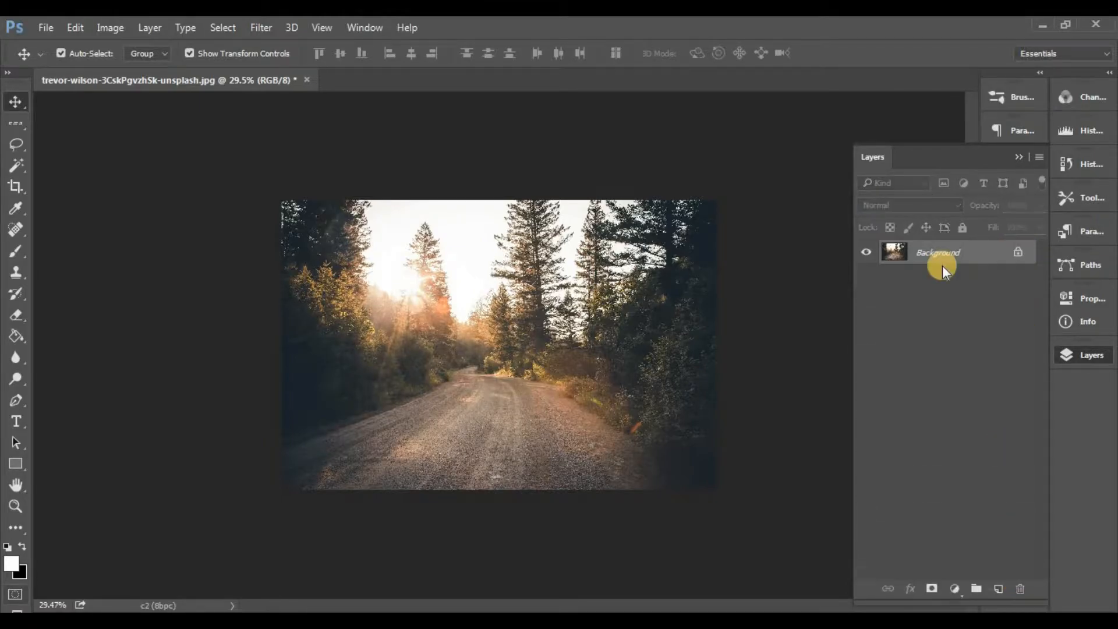
# Step: Apply a Curves adjustment directly to the Background layer with a point at input 249, output 59, and undo it
pyautogui.click(100, 19)
pyautogui.click(124, 68)
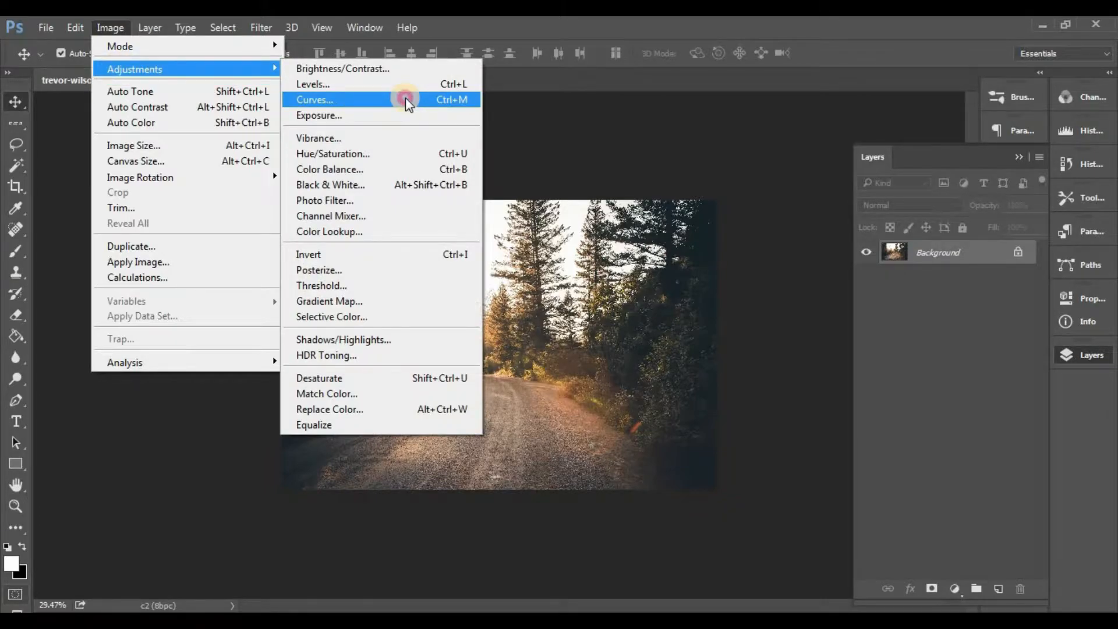
pyautogui.click(405, 96)
pyautogui.moveTo(467, 106); pyautogui.dragTo(941, 163)
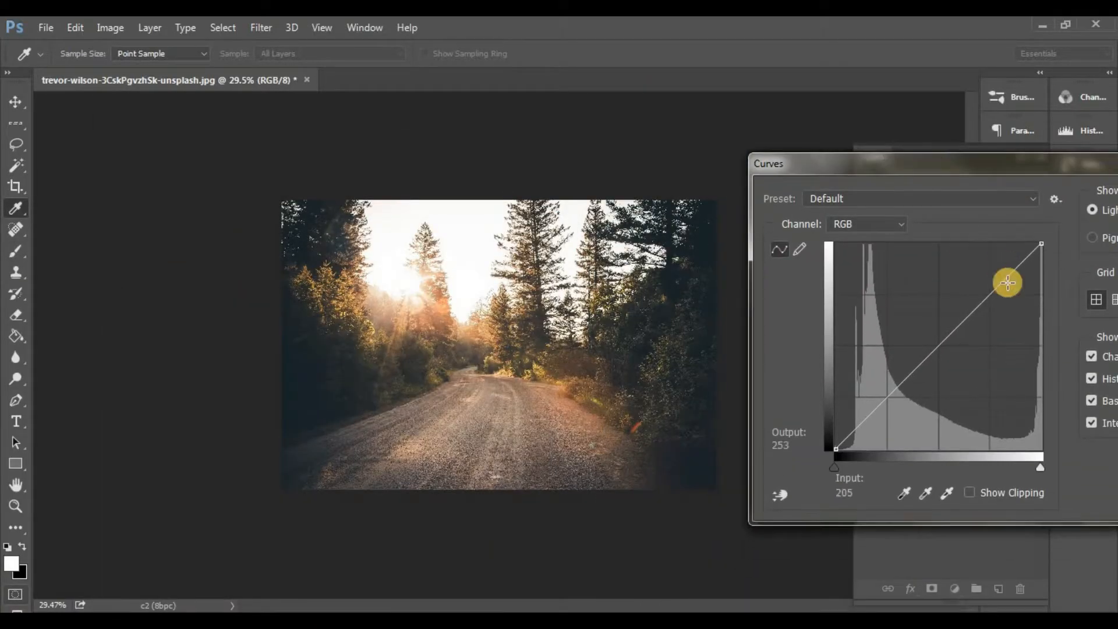
pyautogui.moveTo(996, 288); pyautogui.dragTo(1036, 401)
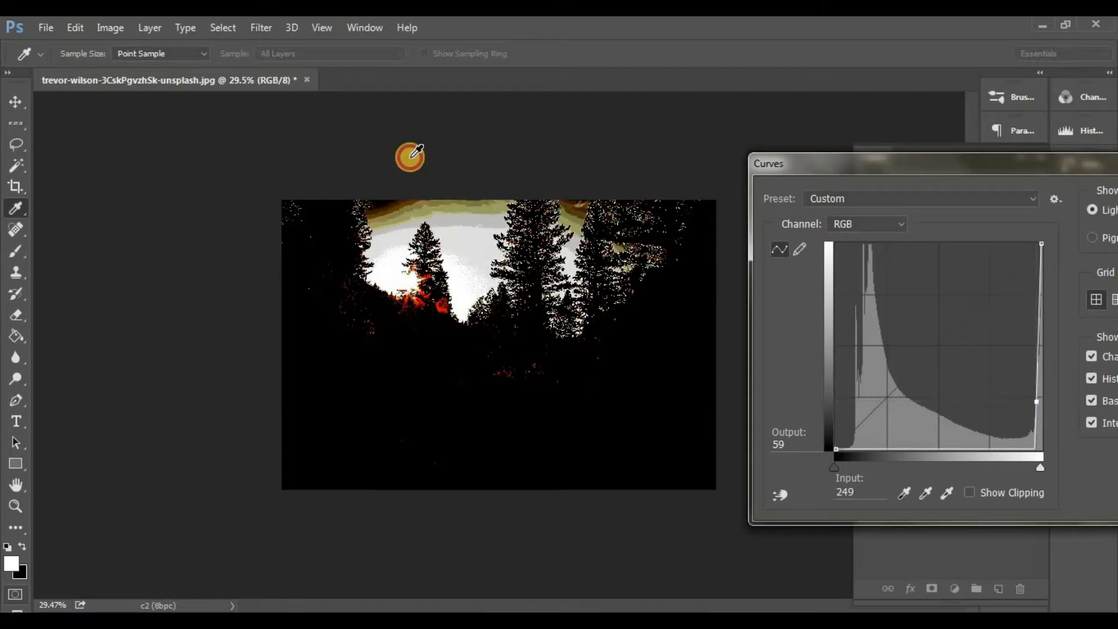
pyautogui.moveTo(816, 160); pyautogui.dragTo(467, 81)
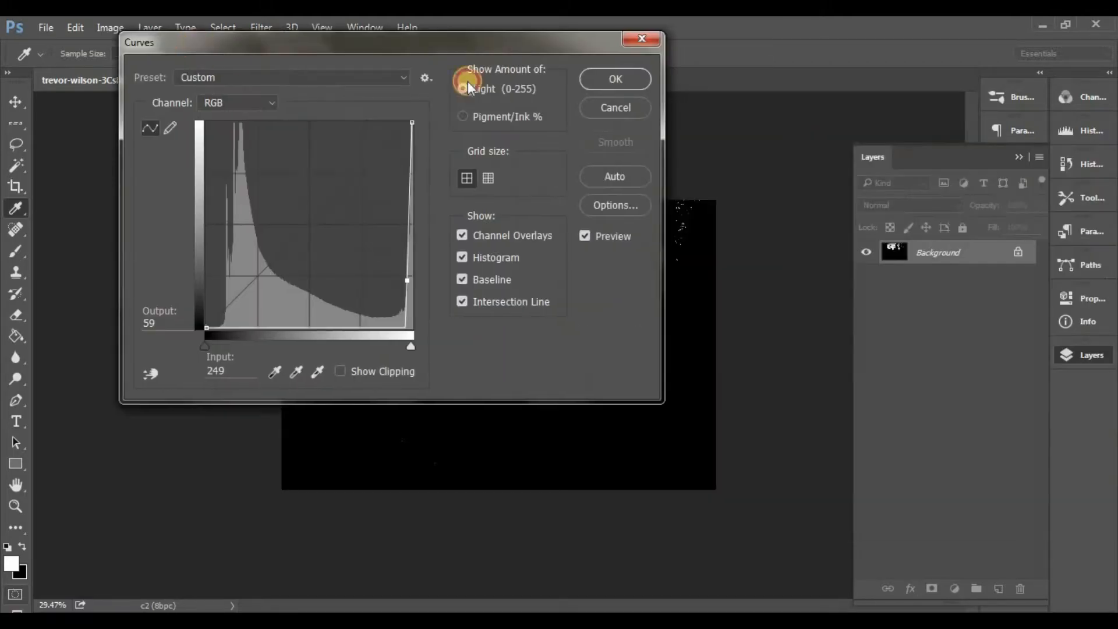
pyautogui.click(621, 78)
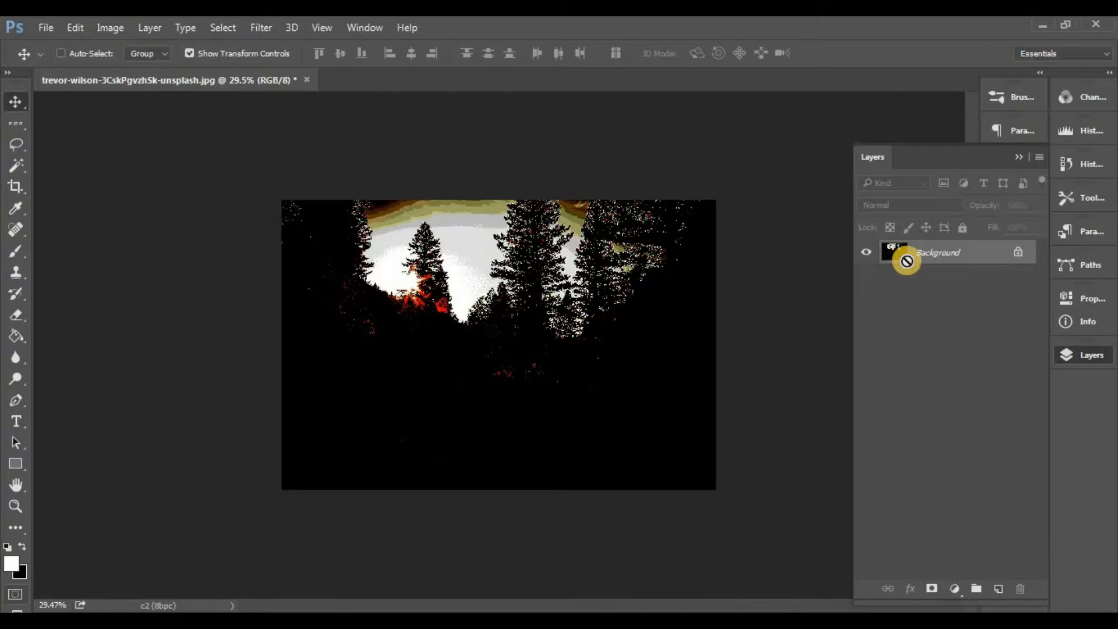
pyautogui.hotkey('ctrl', 'z')
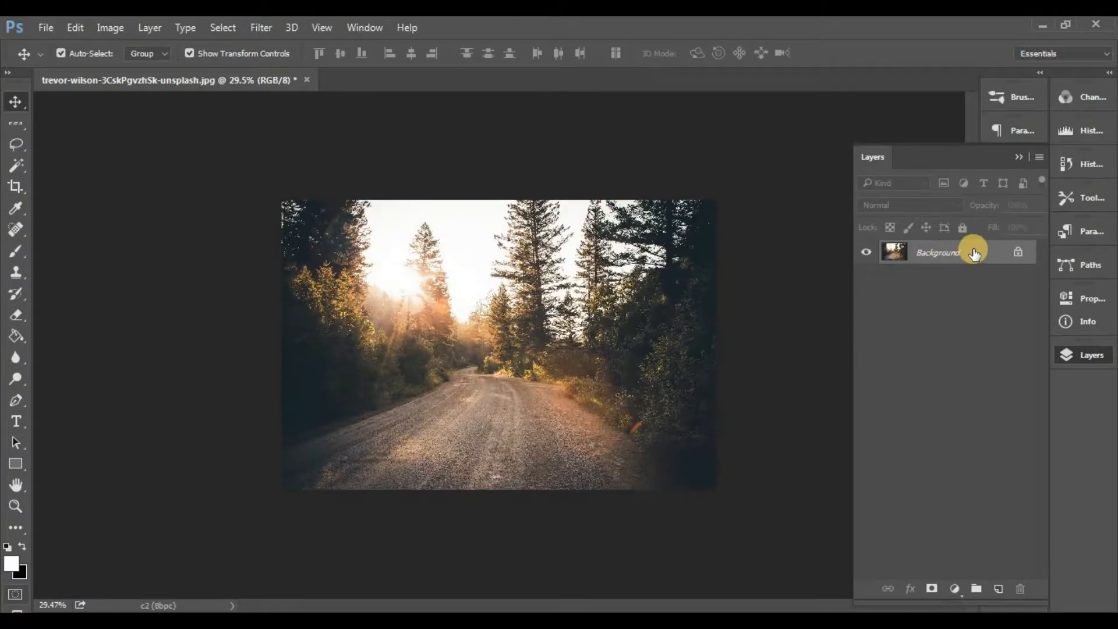
# Step: Convert the Background layer to a smart object and apply an extreme darkening Curves adjustment with a highlight point at input 251
pyautogui.rightClick(969, 252)
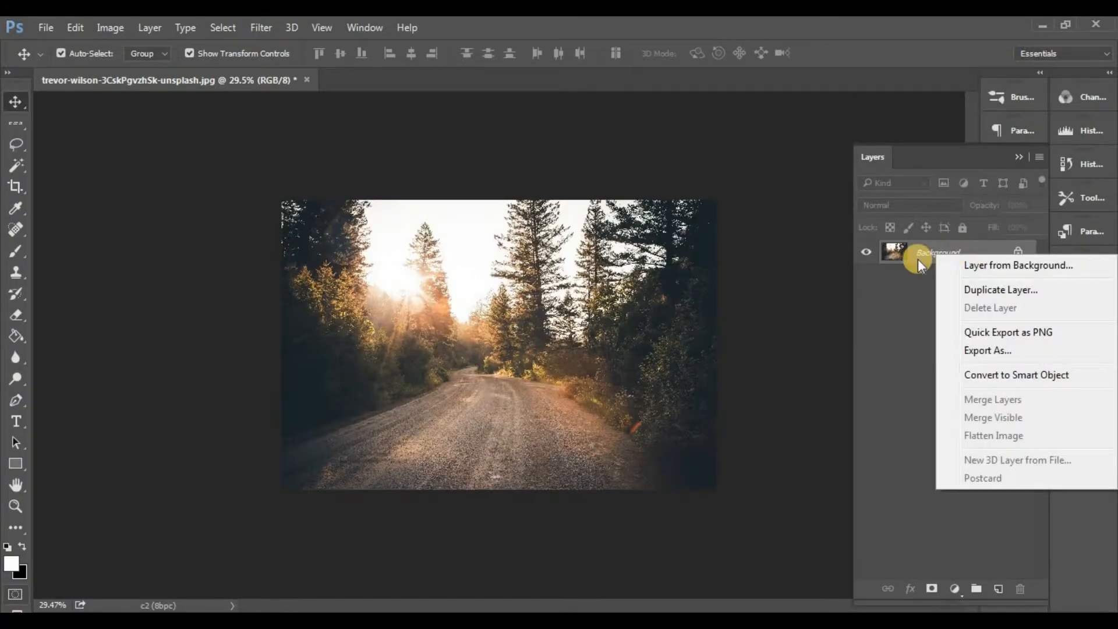
pyautogui.click(1008, 372)
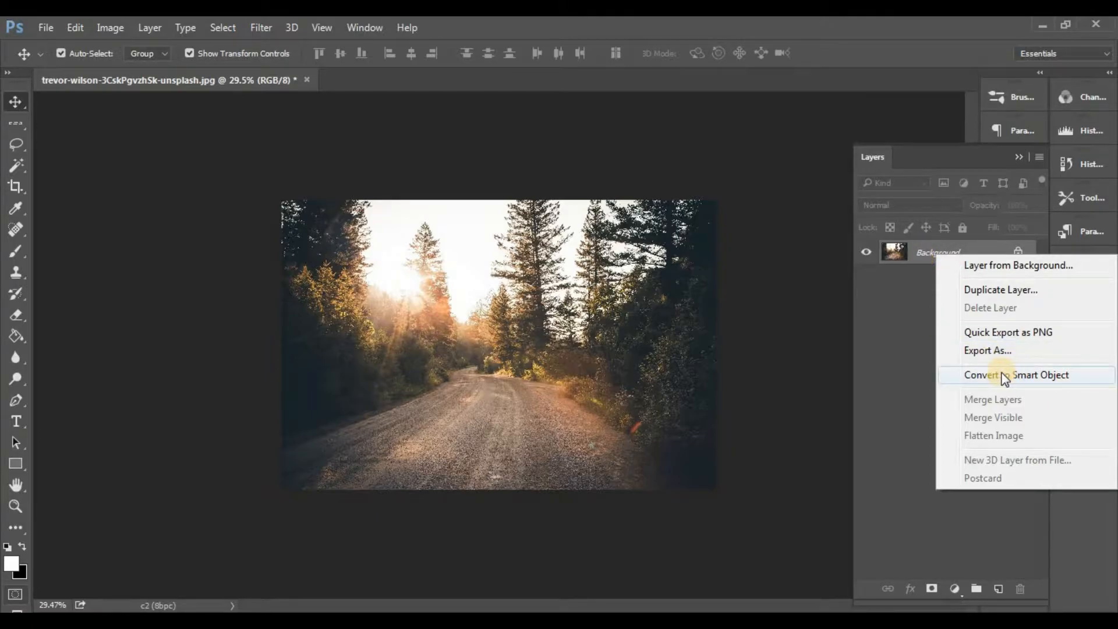
pyautogui.click(109, 27)
pyautogui.moveTo(140, 69)
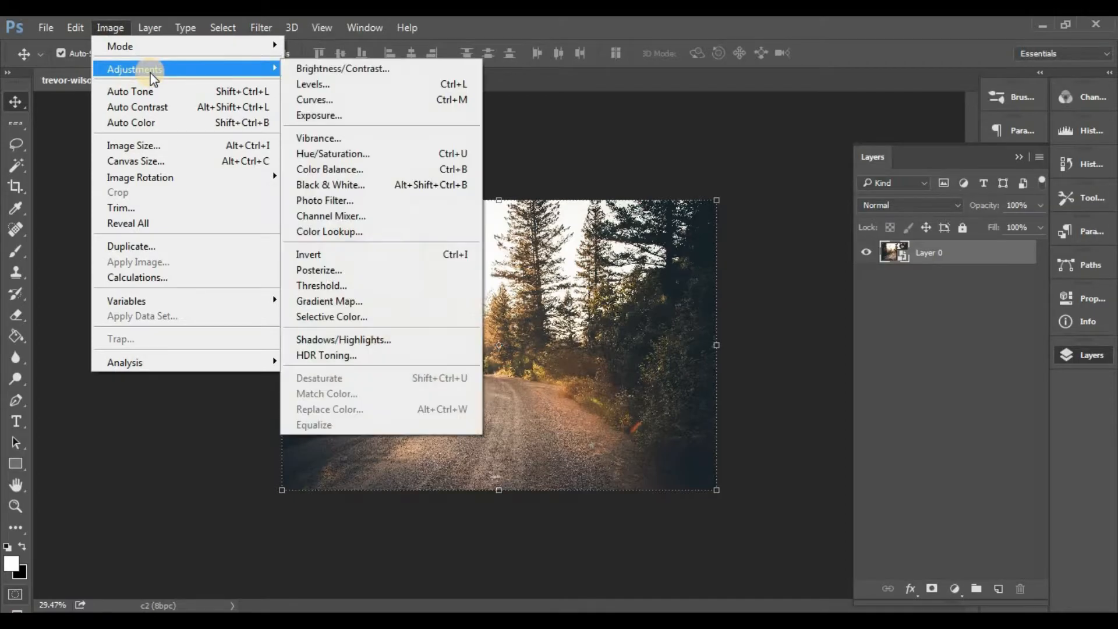
pyautogui.click(378, 99)
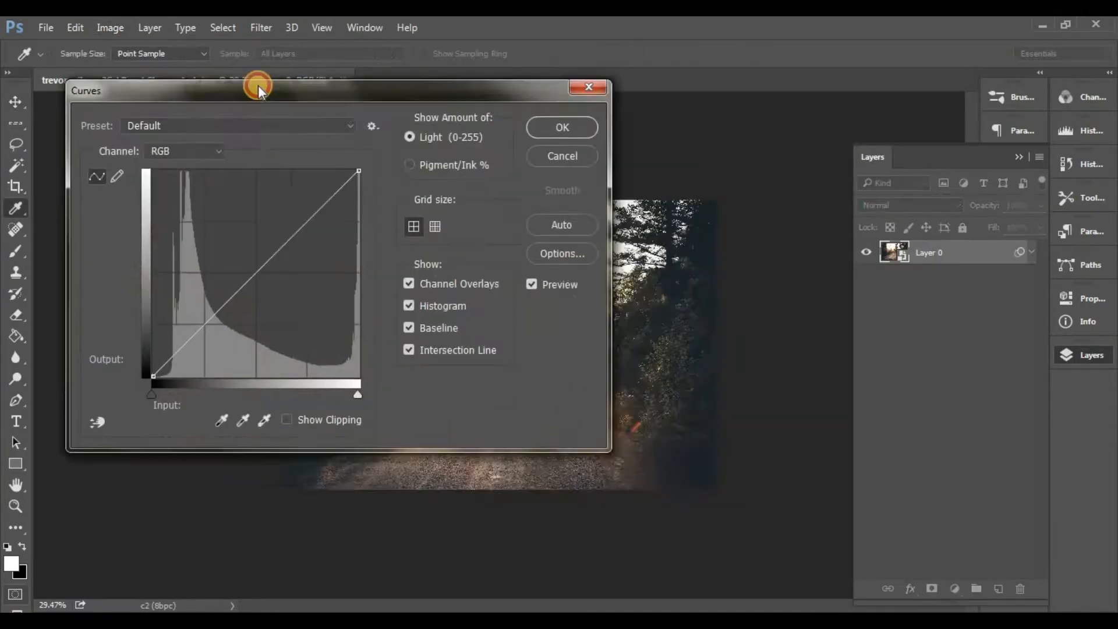
pyautogui.moveTo(257, 85); pyautogui.dragTo(134, 75)
pyautogui.moveTo(212, 200); pyautogui.dragTo(259, 359)
pyautogui.moveTo(183, 221); pyautogui.dragTo(250, 365)
pyautogui.moveTo(210, 266); pyautogui.dragTo(238, 344)
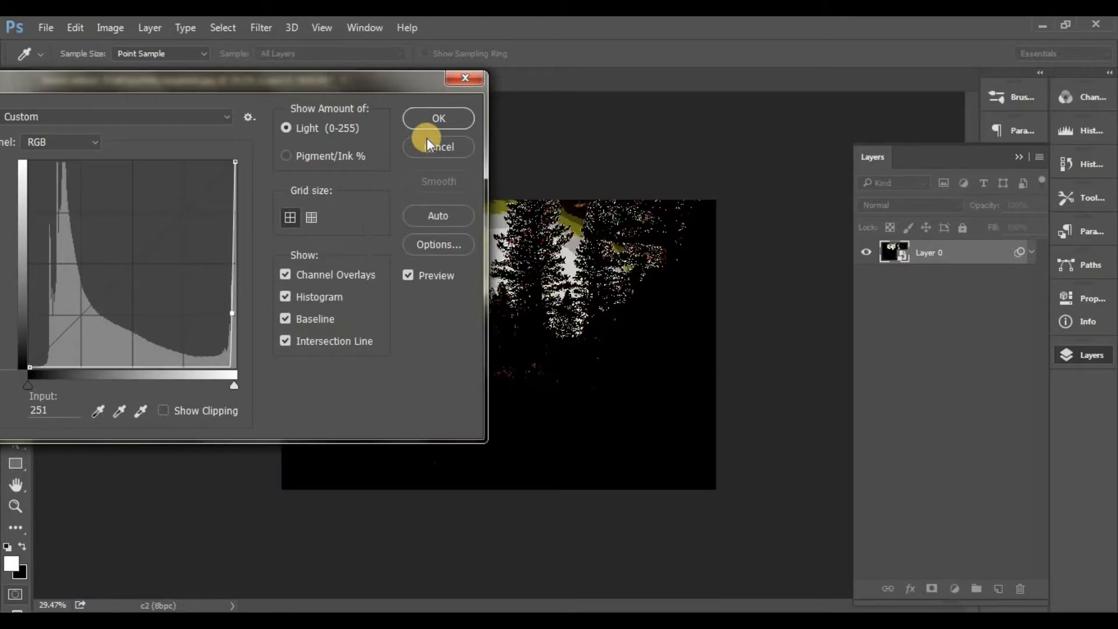
pyautogui.click(438, 119)
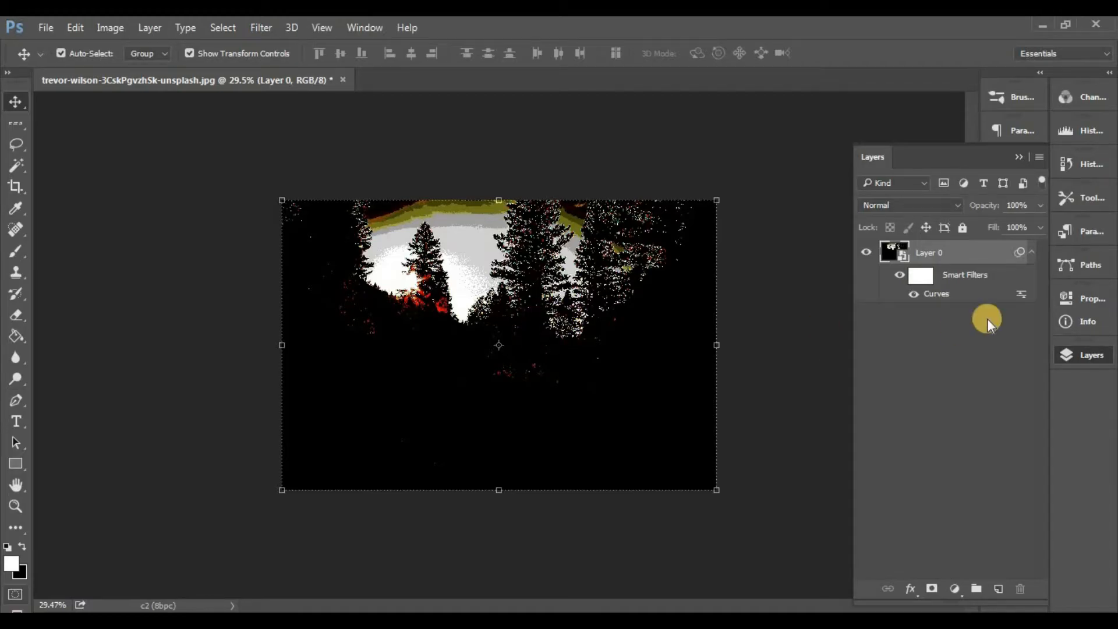
# Step: Re-edit the smart object's Curves filter into an S-curve with a raised highlight point and a shadow point at input 75, output 68
pyautogui.doubleClick(940, 298)
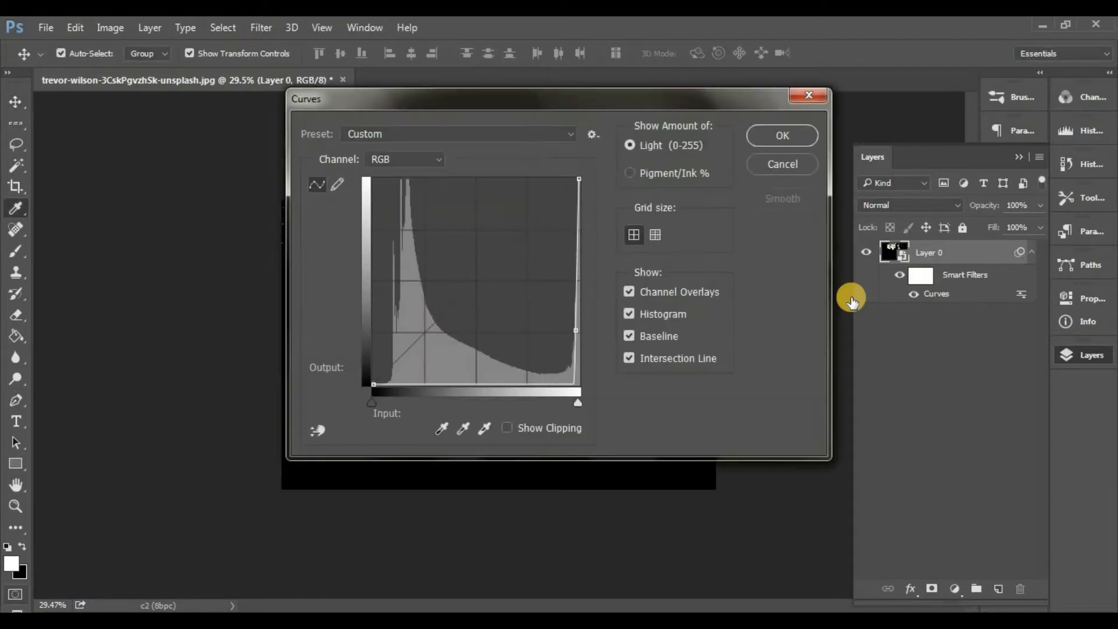
pyautogui.moveTo(611, 108); pyautogui.dragTo(919, 125)
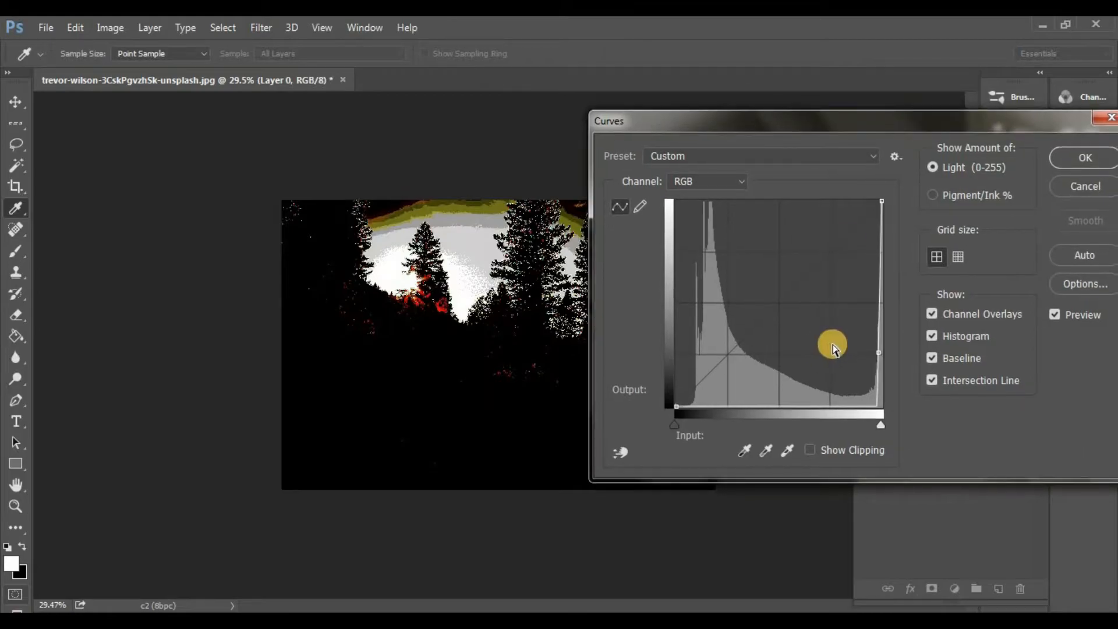
pyautogui.moveTo(879, 349); pyautogui.dragTo(801, 244)
pyautogui.moveTo(733, 335); pyautogui.dragTo(736, 352)
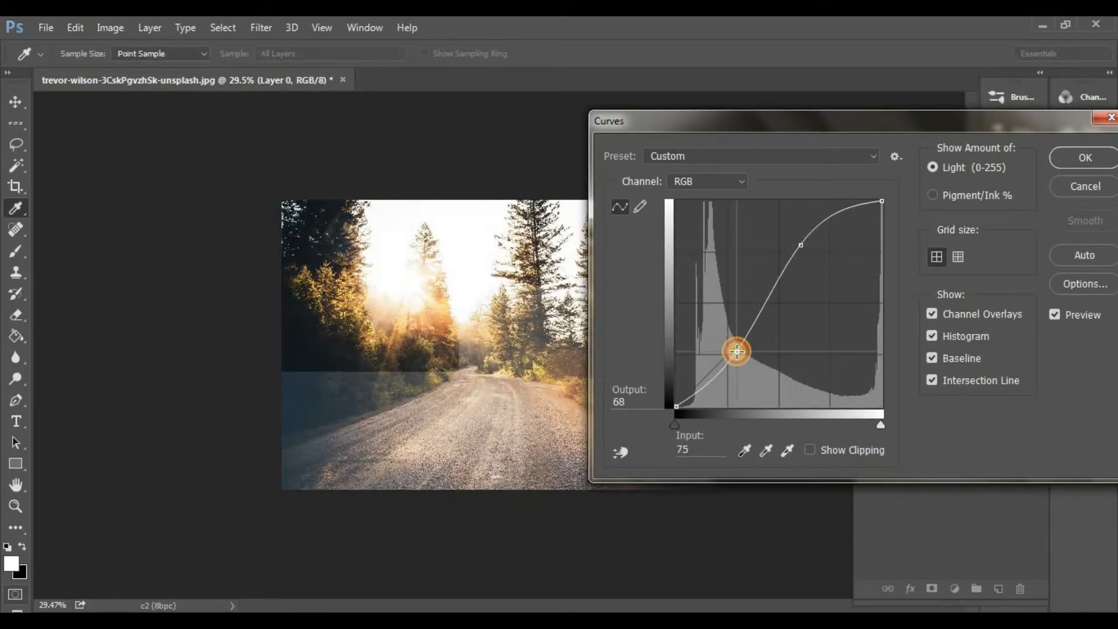
pyautogui.click(1073, 162)
pyautogui.moveTo(995, 204); pyautogui.dragTo(1106, 192)
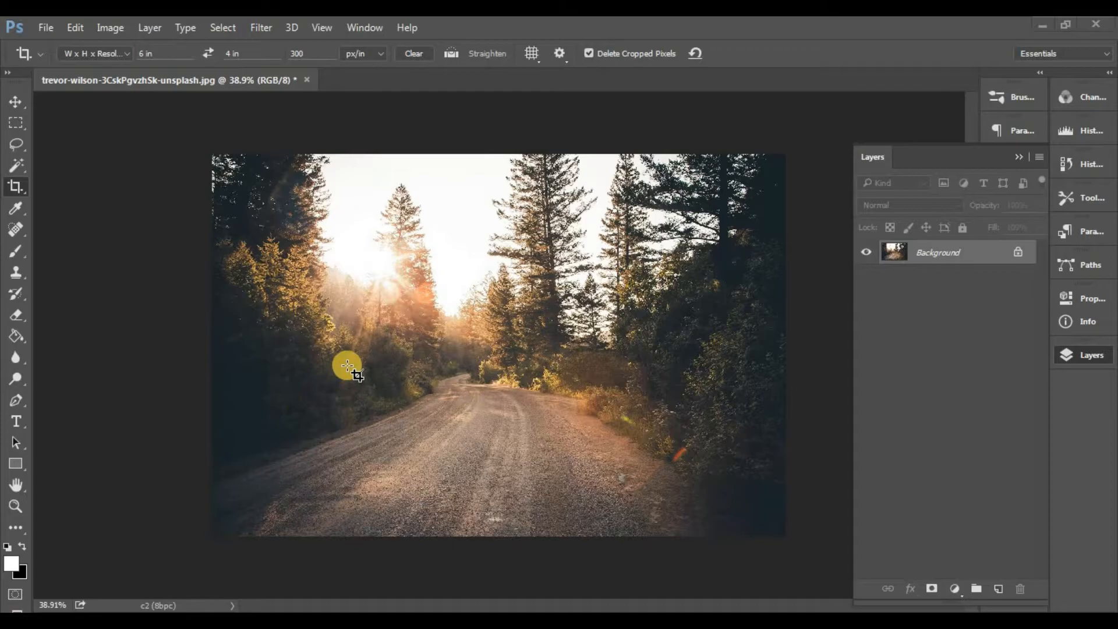
# Step: Add a Curves adjustment layer above the Background with the white point input at 236 and the black point input at 21
pyautogui.click(958, 588)
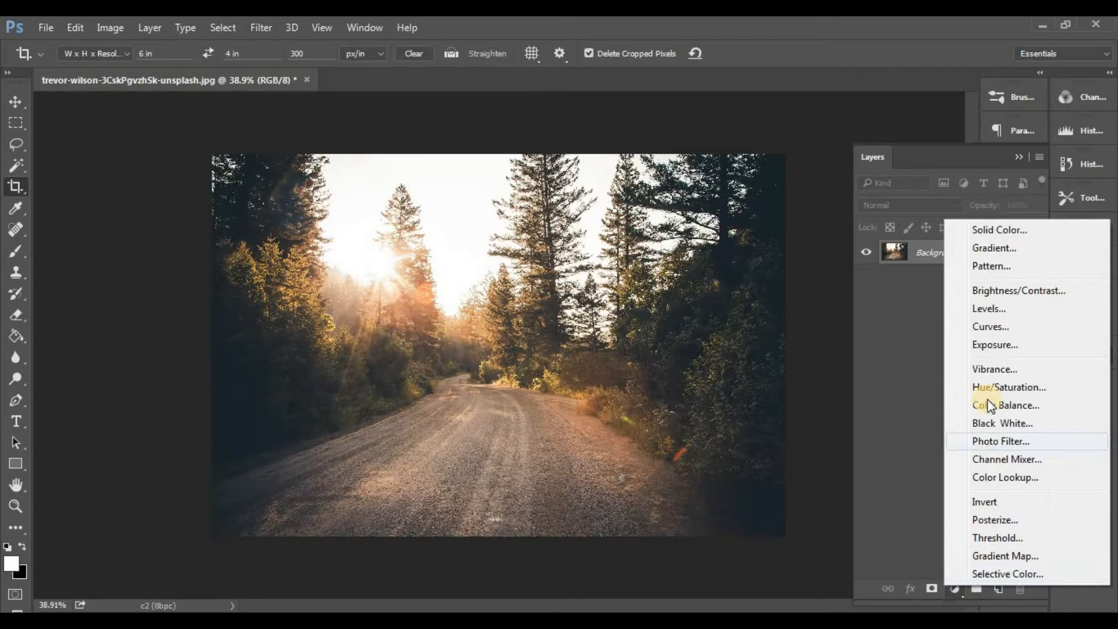
pyautogui.click(1003, 326)
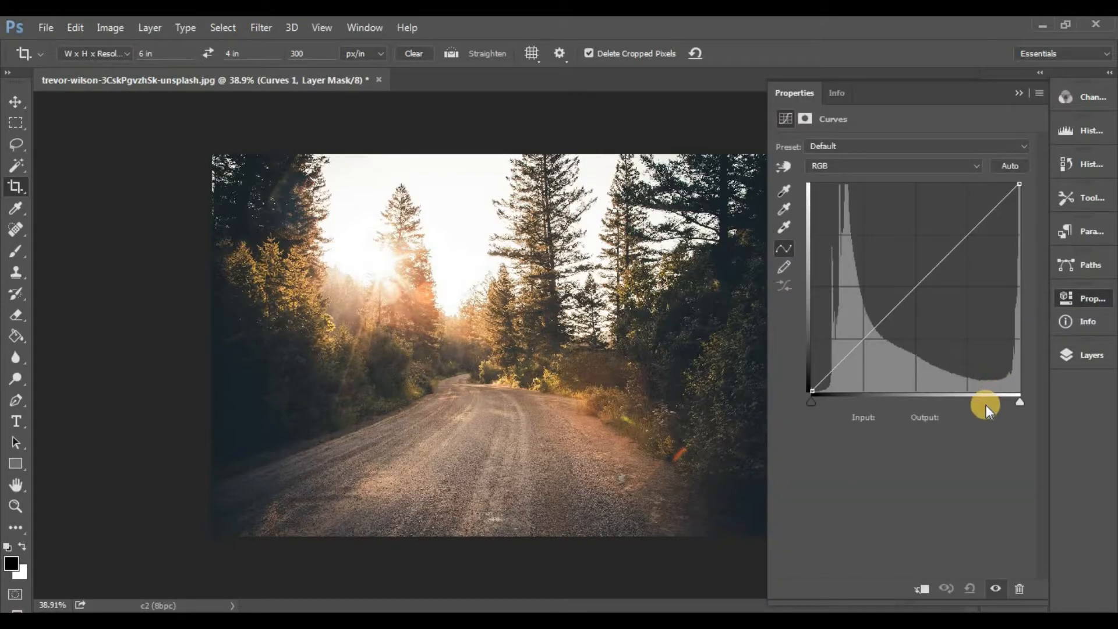
pyautogui.moveTo(1019, 403)
pyautogui.mouseDown()
pyautogui.moveTo(990, 403)
pyautogui.moveTo(1004, 403)
pyautogui.mouseUp()
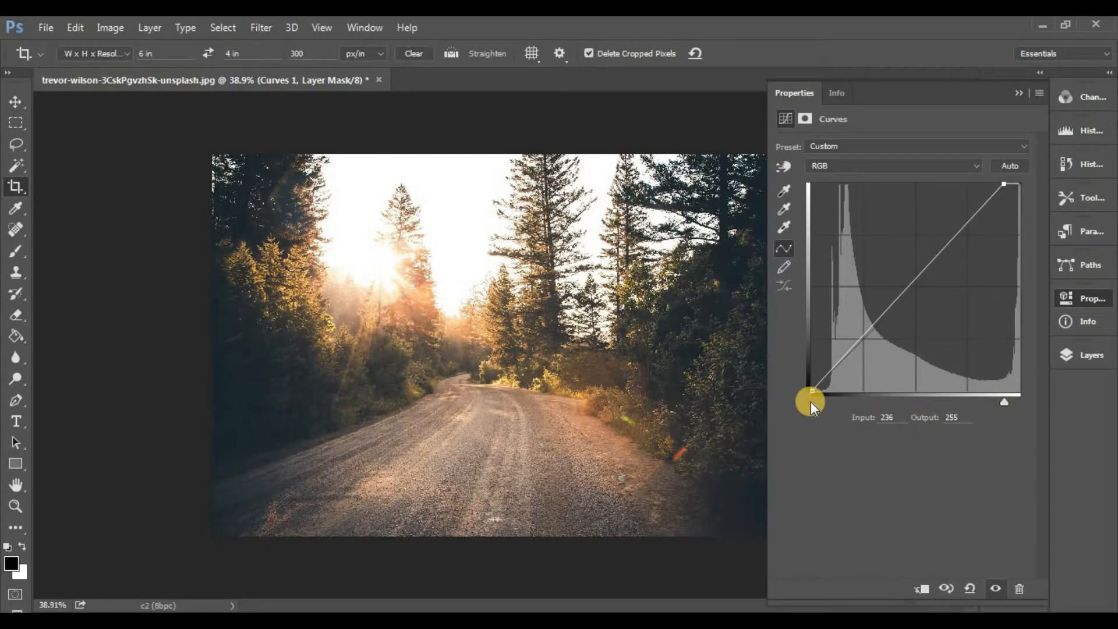
pyautogui.moveTo(812, 401)
pyautogui.mouseDown()
pyautogui.moveTo(839, 401)
pyautogui.moveTo(816, 397)
pyautogui.moveTo(830, 403)
pyautogui.mouseUp()
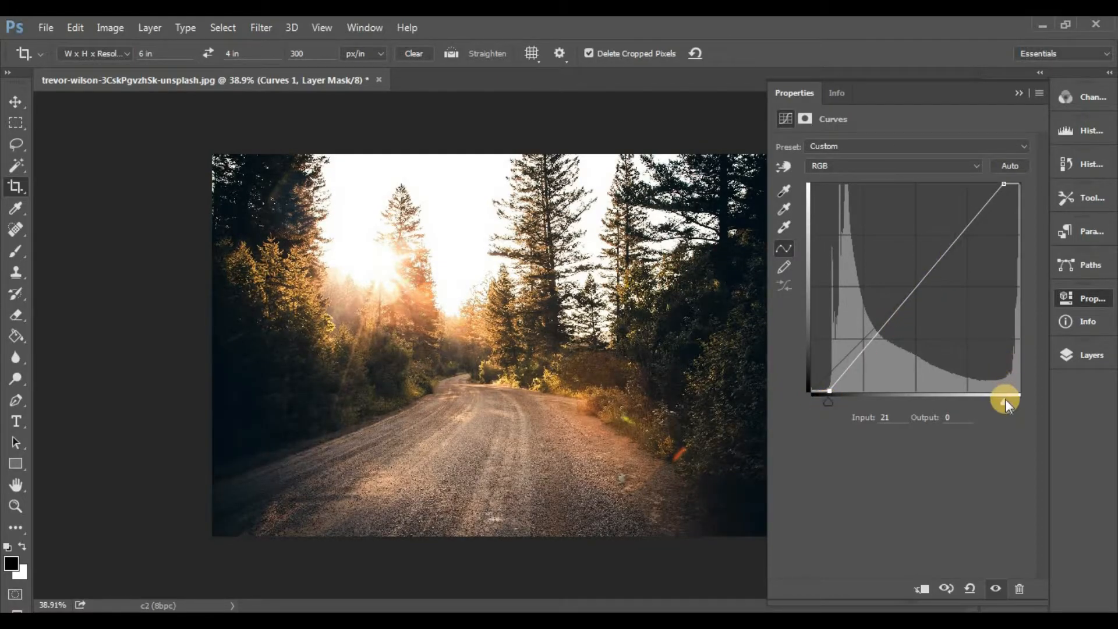
# Step: Return the white and black point inputs to 255 and 0, and add a lowered highlight point plus a point at input 89, output 86
pyautogui.moveTo(1006, 404); pyautogui.dragTo(1020, 399)
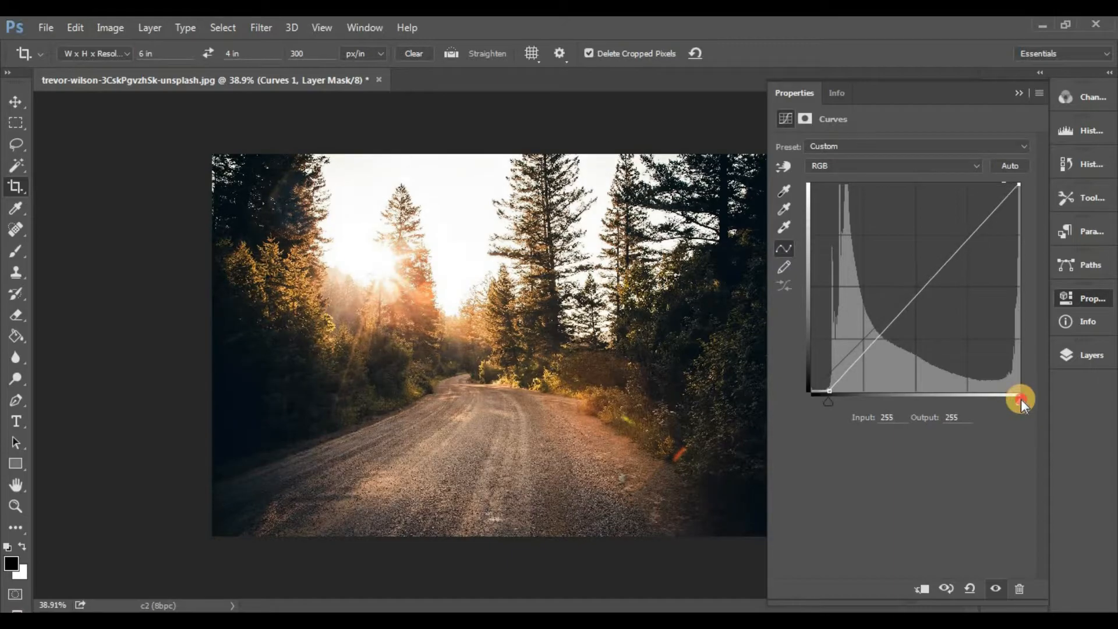
pyautogui.moveTo(985, 222); pyautogui.dragTo(993, 220)
pyautogui.moveTo(890, 336); pyautogui.dragTo(883, 320)
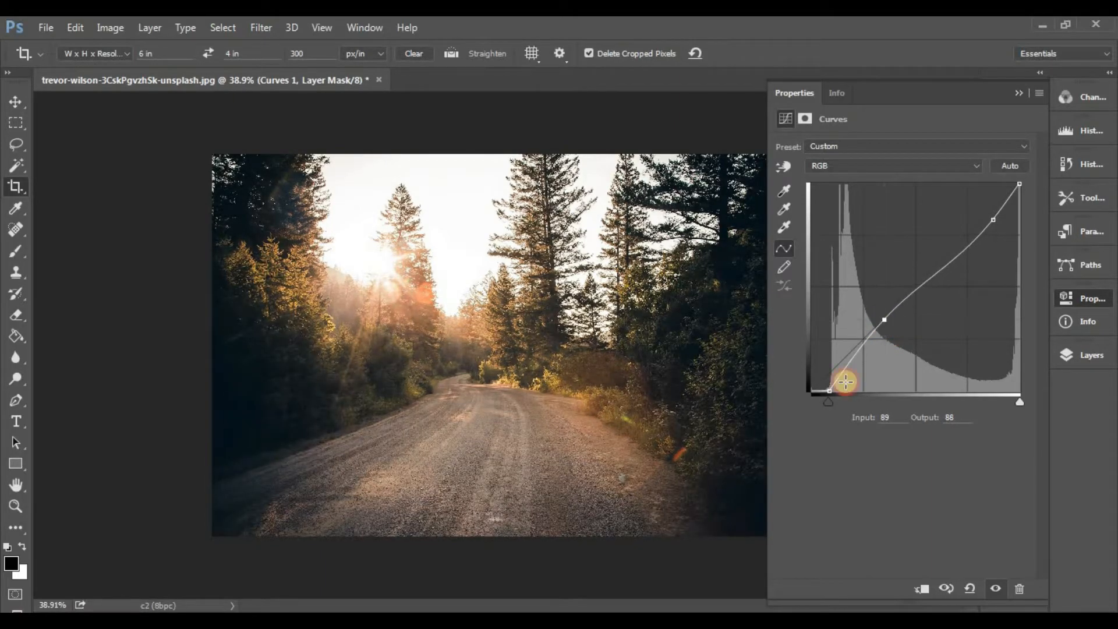
pyautogui.moveTo(830, 399); pyautogui.dragTo(803, 410)
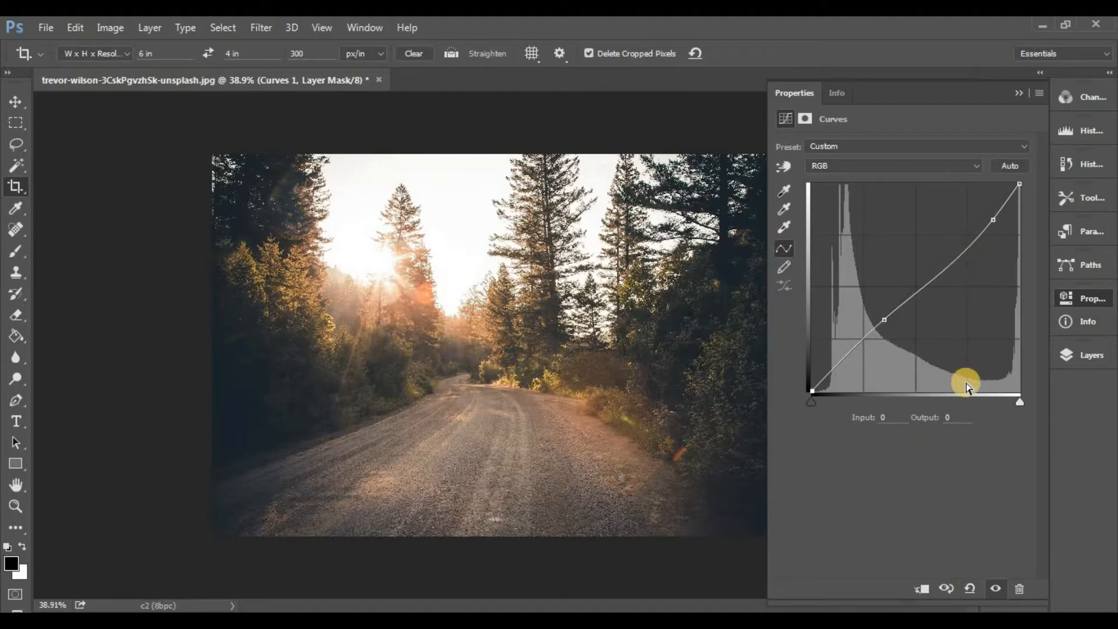
# Step: Reset the Curves adjustment to its default and restore the custom curve
pyautogui.click(969, 589)
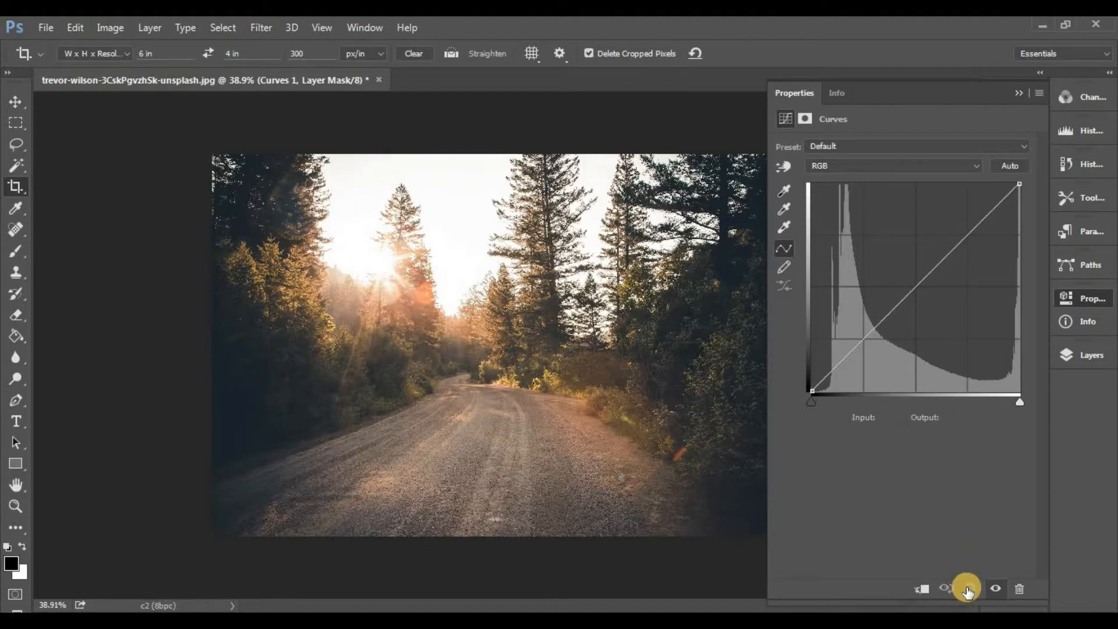
pyautogui.click(970, 589)
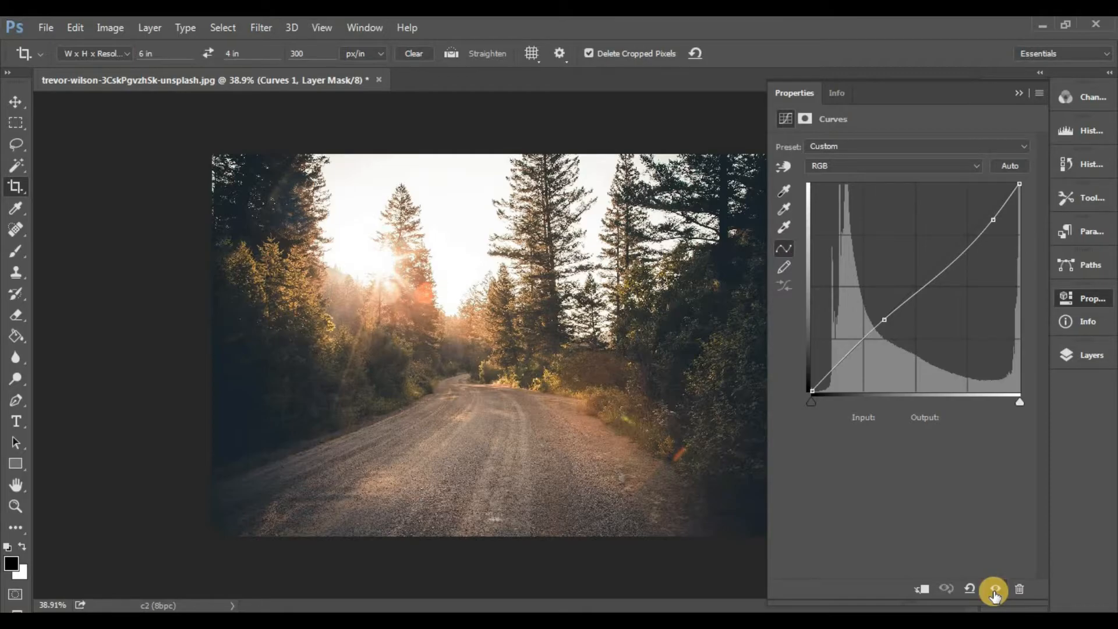
# Step: Toggle the Curves adjustment's visibility off and on to compare the forest road photo before and after
pyautogui.click(994, 590)
pyautogui.click(994, 590)
pyautogui.click(995, 590)
pyautogui.click(994, 590)
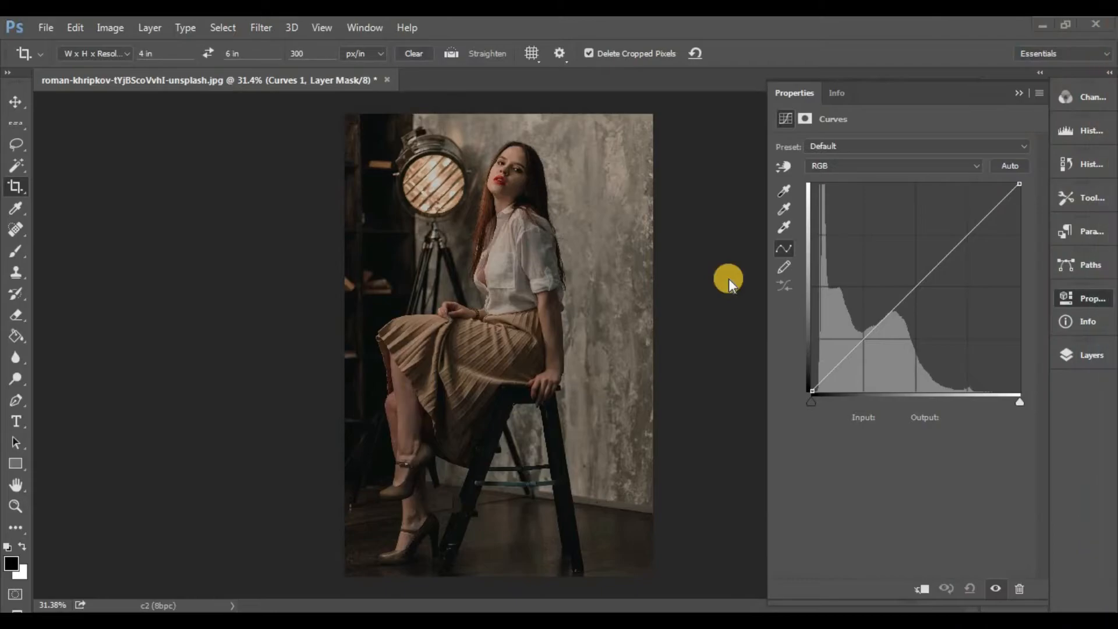
# Step: In the studio portrait's Curves adjustment, set the Red channel's white point to input 241, output 255
pyautogui.click(909, 161)
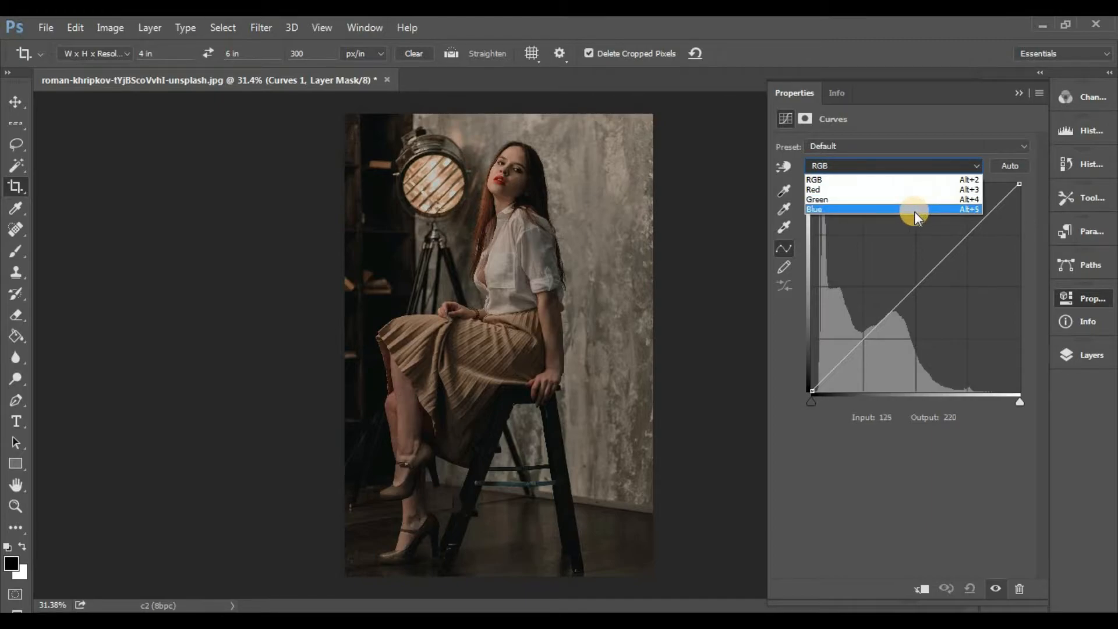
pyautogui.click(936, 189)
pyautogui.moveTo(1020, 182)
pyautogui.mouseDown()
pyautogui.moveTo(1032, 215)
pyautogui.moveTo(1028, 182)
pyautogui.moveTo(1006, 182)
pyautogui.moveTo(1031, 180)
pyautogui.moveTo(1036, 206)
pyautogui.moveTo(1036, 195)
pyautogui.mouseUp()
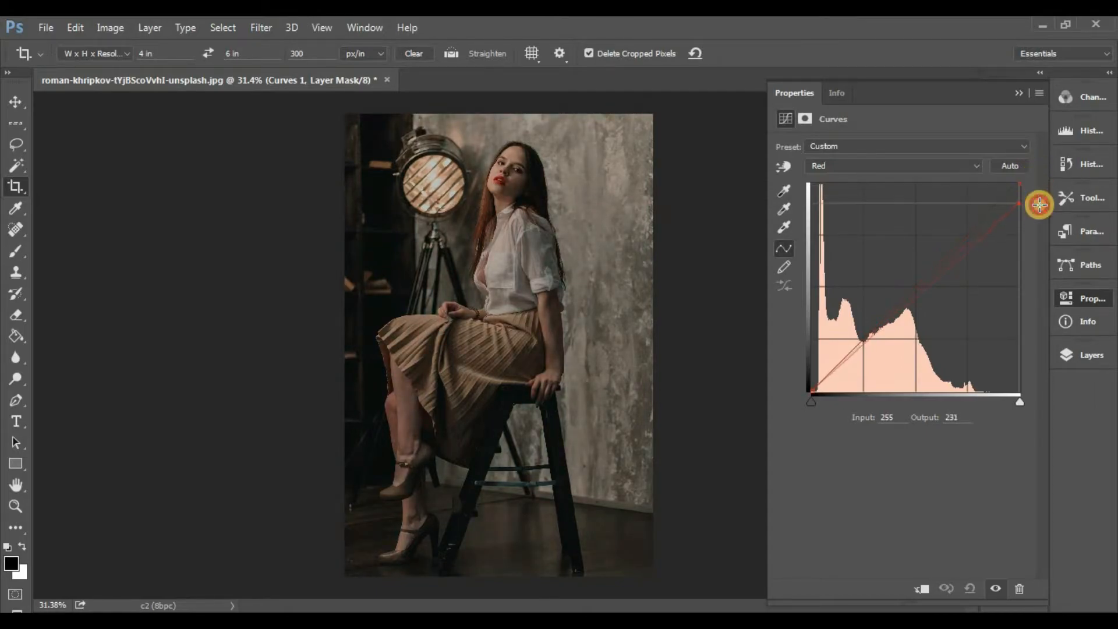
pyautogui.moveTo(1019, 185)
pyautogui.mouseDown()
pyautogui.moveTo(990, 177)
pyautogui.moveTo(1009, 175)
pyautogui.mouseUp()
# Step: Try shifting the Green channel's white and black points, ending with the white point at about input 243, output 255
pyautogui.click(924, 166)
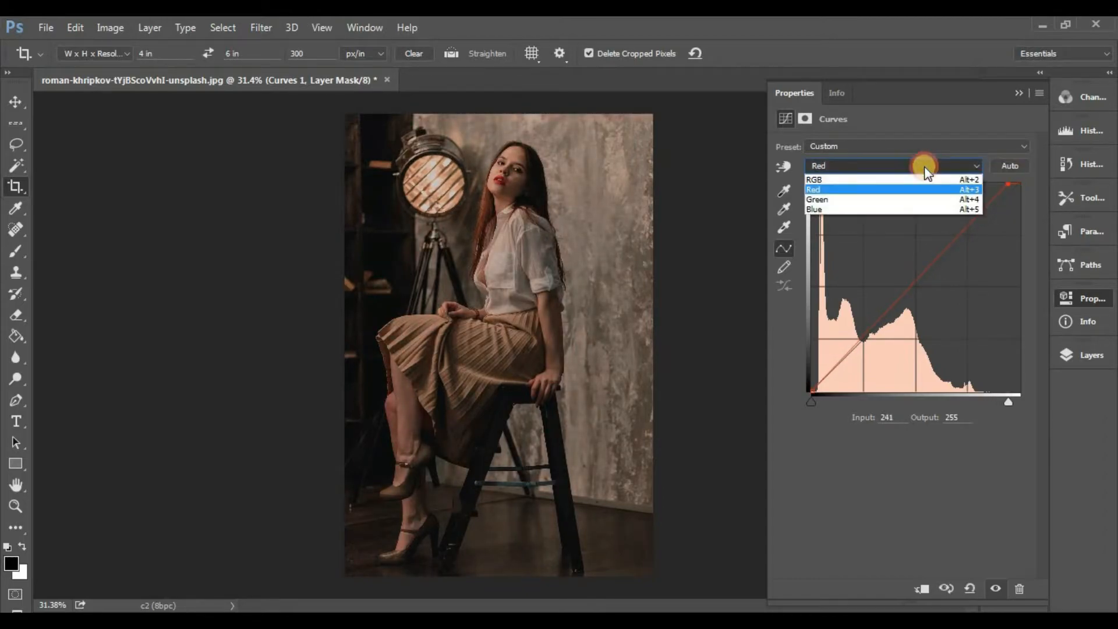
pyautogui.click(935, 198)
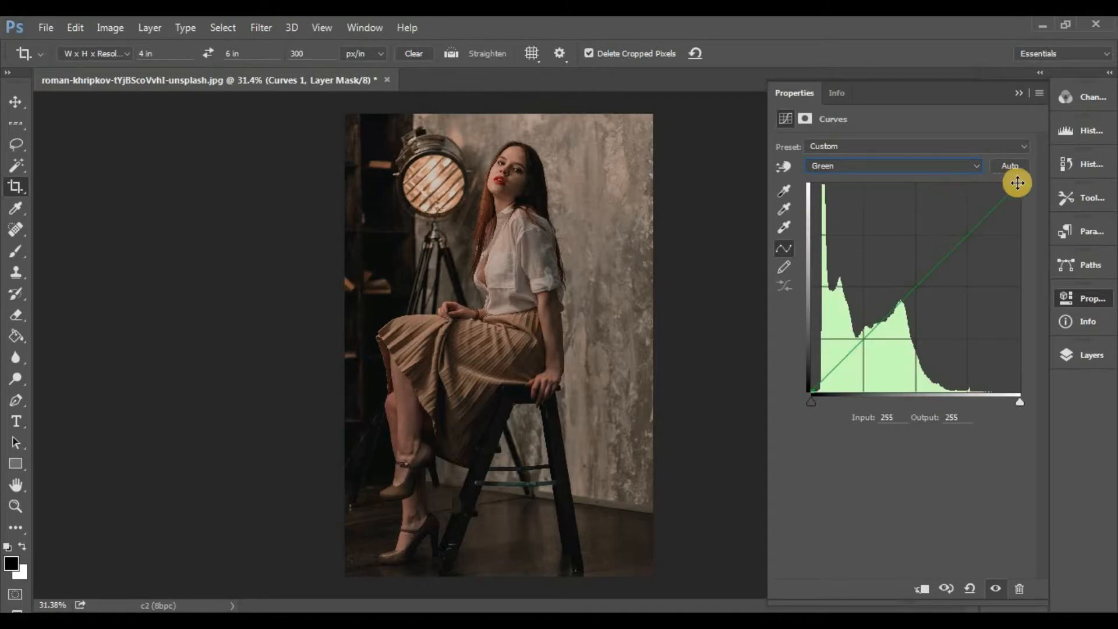
pyautogui.moveTo(1019, 183)
pyautogui.mouseDown()
pyautogui.moveTo(1034, 226)
pyautogui.moveTo(1033, 148)
pyautogui.moveTo(1037, 262)
pyautogui.moveTo(1036, 192)
pyautogui.moveTo(1021, 177)
pyautogui.moveTo(973, 180)
pyautogui.moveTo(1029, 178)
pyautogui.mouseUp()
pyautogui.click(1019, 402)
pyautogui.moveTo(1020, 406)
pyautogui.mouseDown()
pyautogui.moveTo(966, 404)
pyautogui.moveTo(1028, 396)
pyautogui.moveTo(941, 399)
pyautogui.moveTo(1019, 392)
pyautogui.mouseUp()
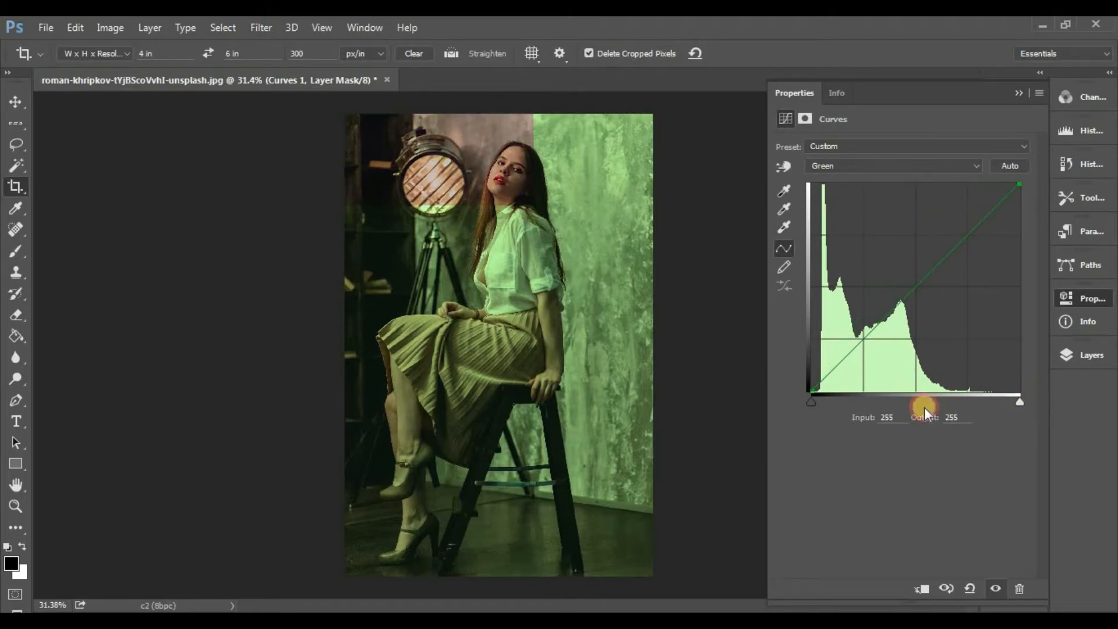
pyautogui.moveTo(810, 403); pyautogui.dragTo(786, 417)
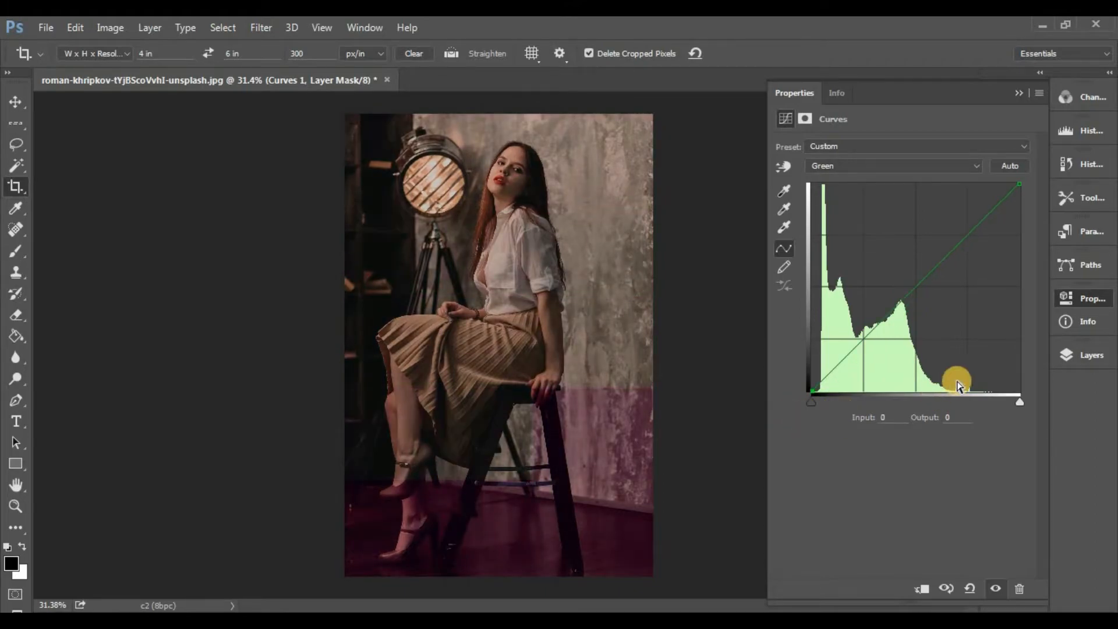
pyautogui.moveTo(1018, 402); pyautogui.dragTo(1012, 402)
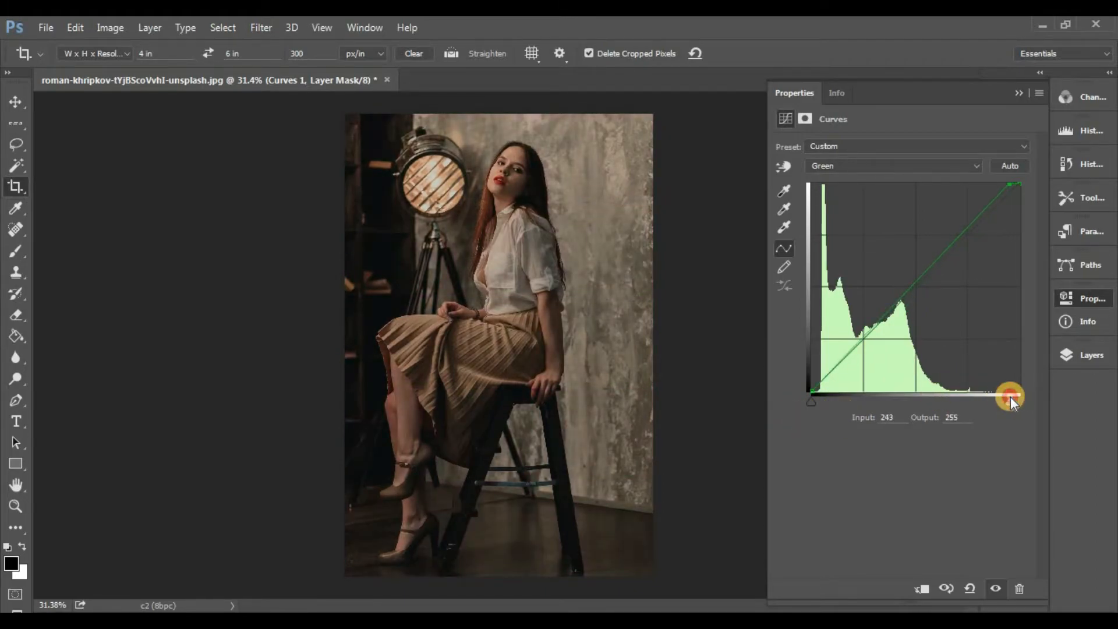
# Step: Set the Blue channel's white point to input 240, output 255, and bring up the layer stack
pyautogui.click(924, 160)
pyautogui.click(914, 209)
pyautogui.moveTo(1019, 185)
pyautogui.mouseDown()
pyautogui.moveTo(1035, 229)
pyautogui.moveTo(1043, 219)
pyautogui.moveTo(1052, 268)
pyautogui.moveTo(1039, 180)
pyautogui.moveTo(972, 180)
pyautogui.moveTo(1023, 179)
pyautogui.moveTo(1029, 194)
pyautogui.moveTo(1007, 180)
pyautogui.mouseUp()
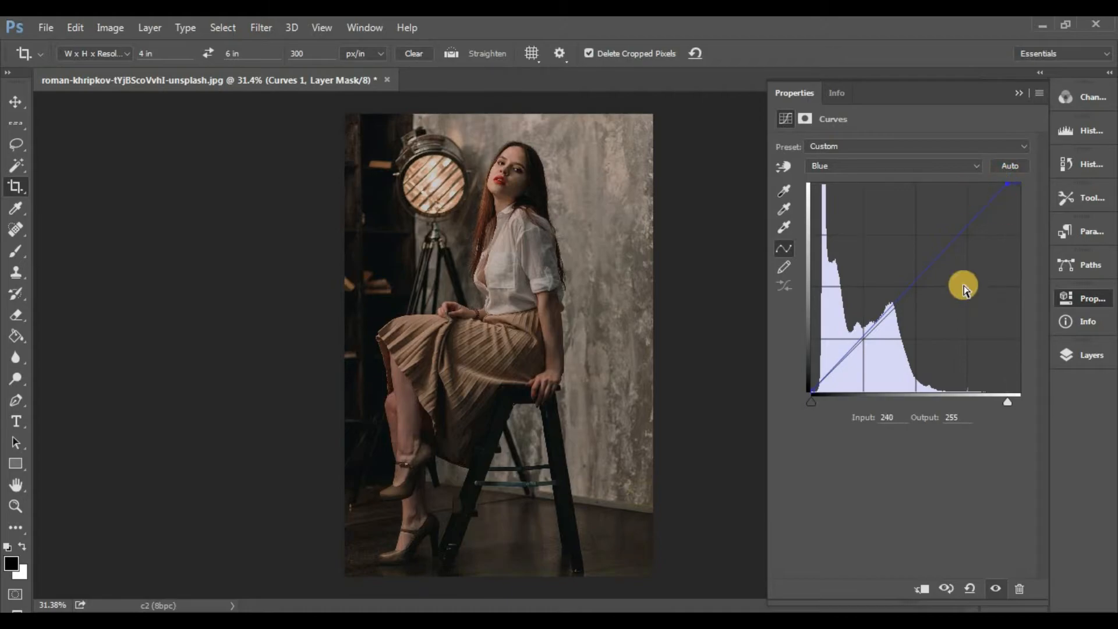
pyautogui.click(1080, 298)
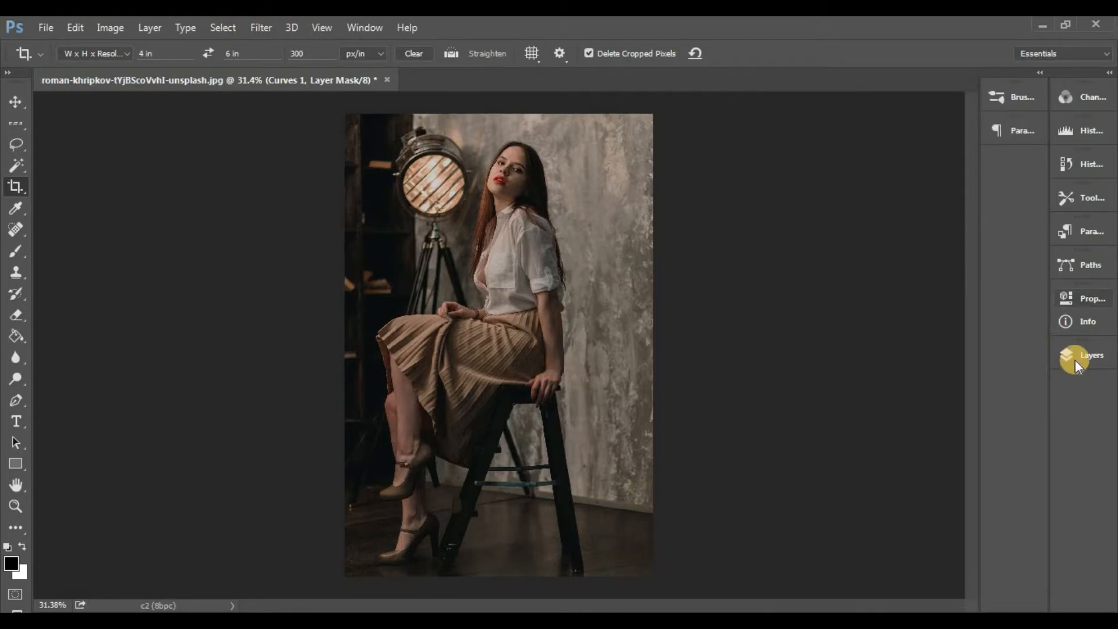
pyautogui.click(1075, 355)
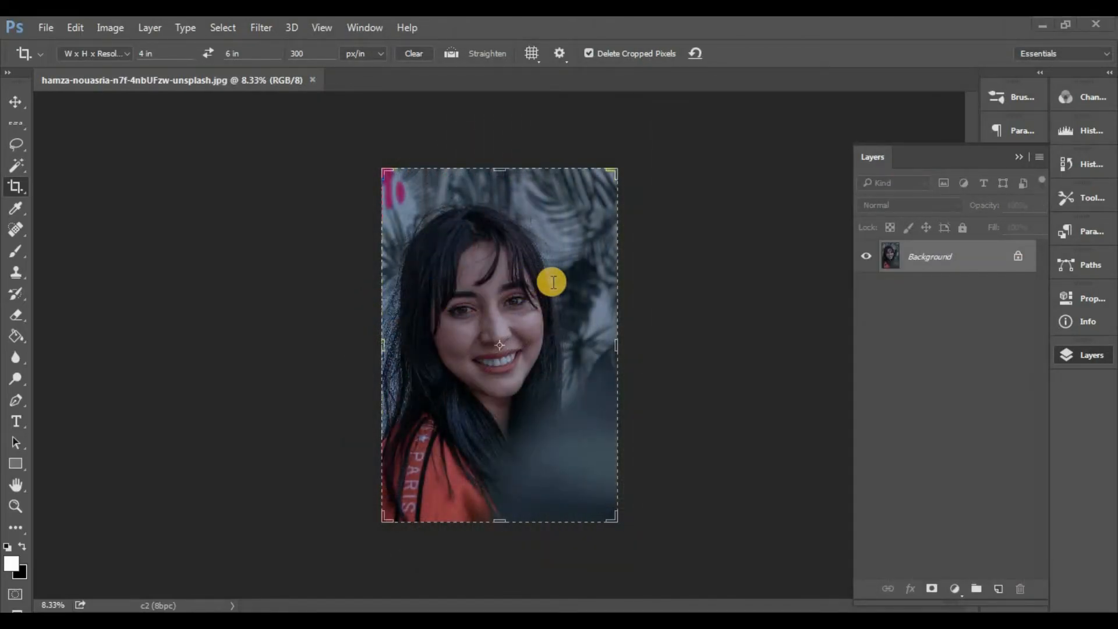
# Step: Switch from the Crop tool to the Move tool and add a Curves adjustment layer above the smiling portrait's Background
pyautogui.click(15, 105)
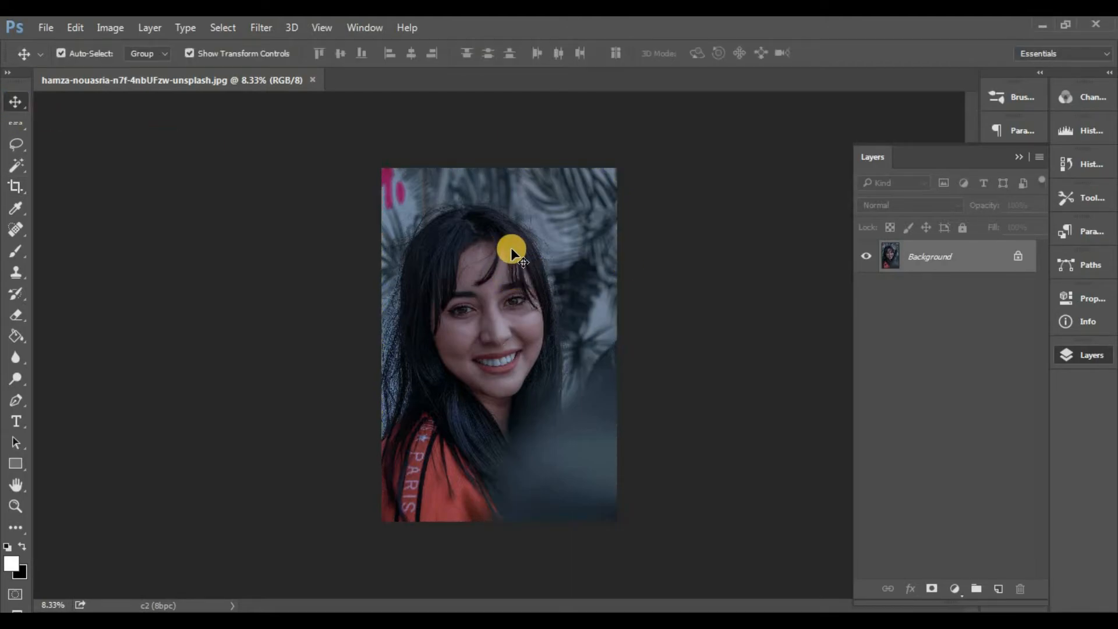
pyautogui.click(955, 589)
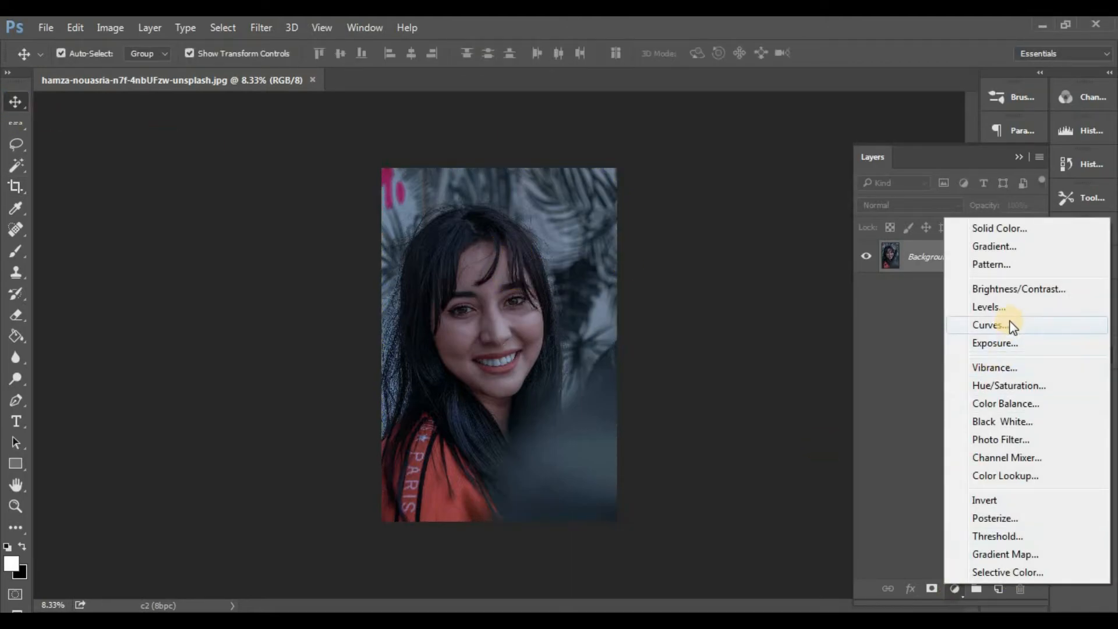
pyautogui.click(989, 322)
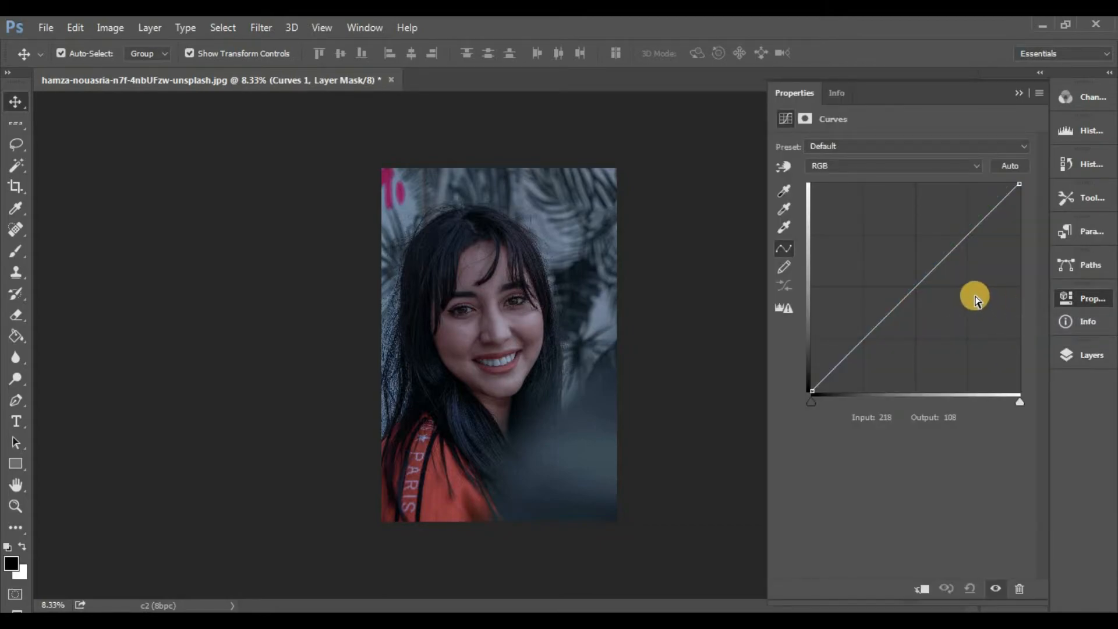
# Step: Brighten the portrait by adding a highlight point to the RGB curve at input 200, output 235
pyautogui.click(981, 220)
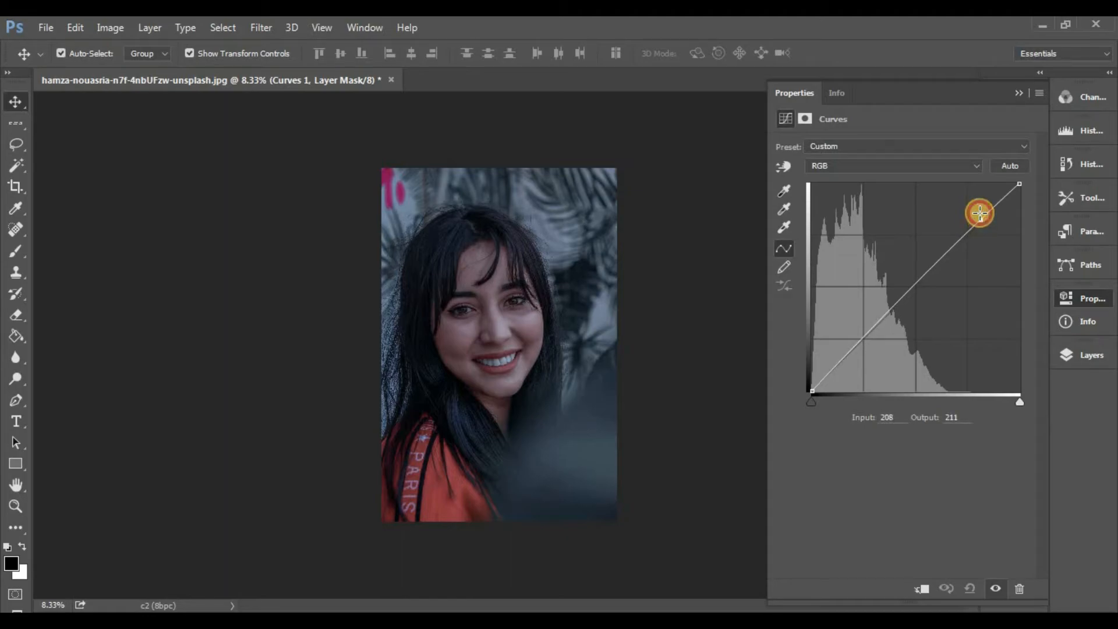
pyautogui.moveTo(978, 210); pyautogui.dragTo(977, 206)
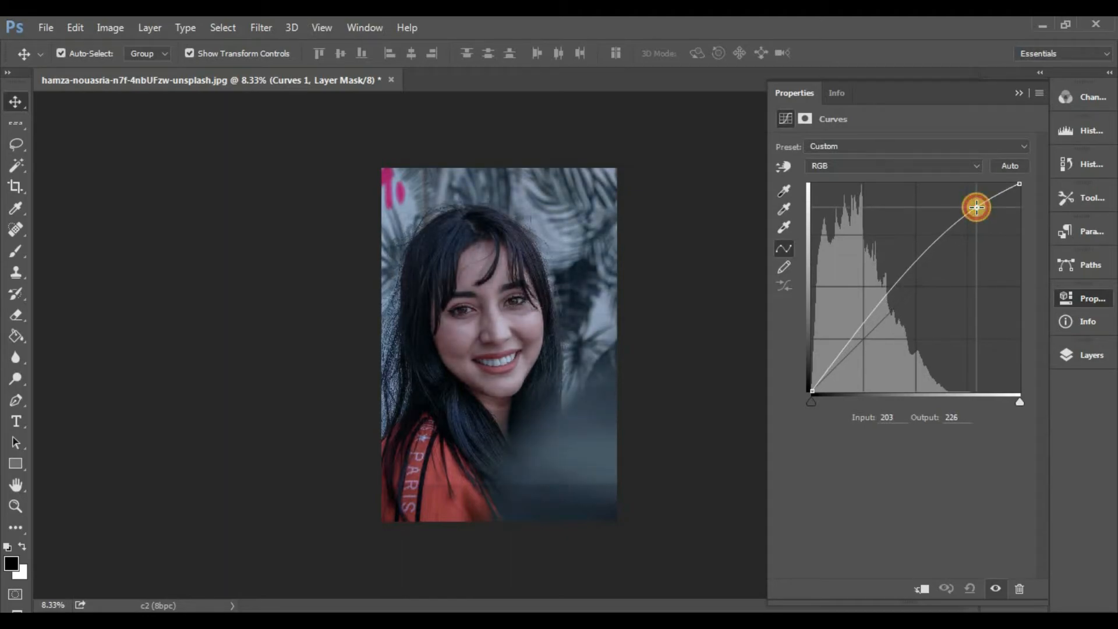
pyautogui.moveTo(1018, 402)
pyautogui.mouseDown()
pyautogui.moveTo(998, 400)
pyautogui.moveTo(1019, 401)
pyautogui.mouseUp()
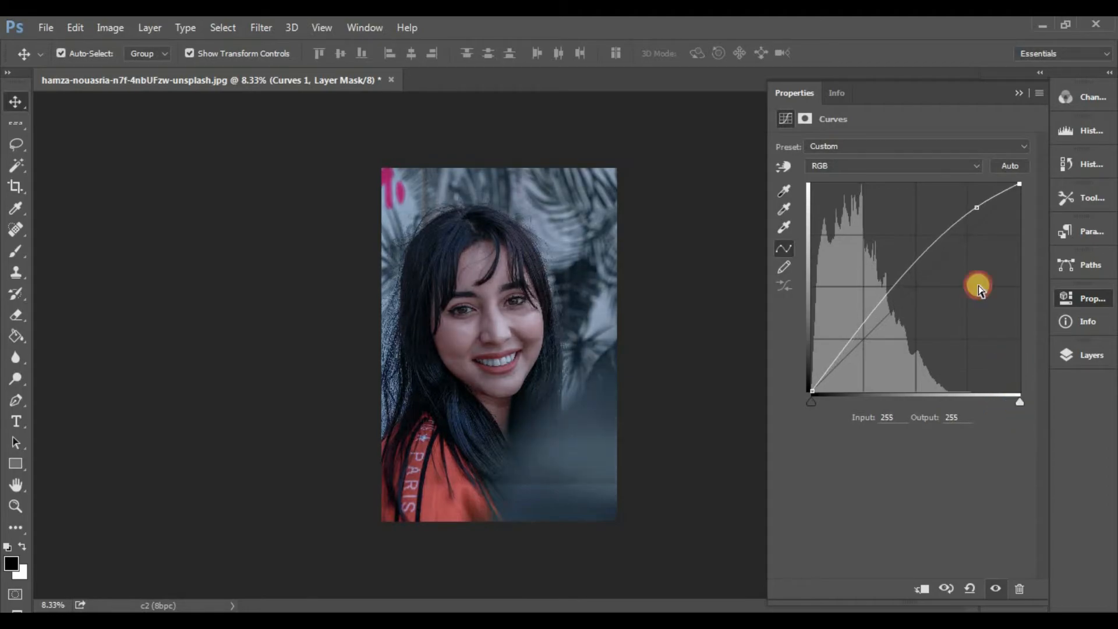
pyautogui.moveTo(976, 203); pyautogui.dragTo(971, 201)
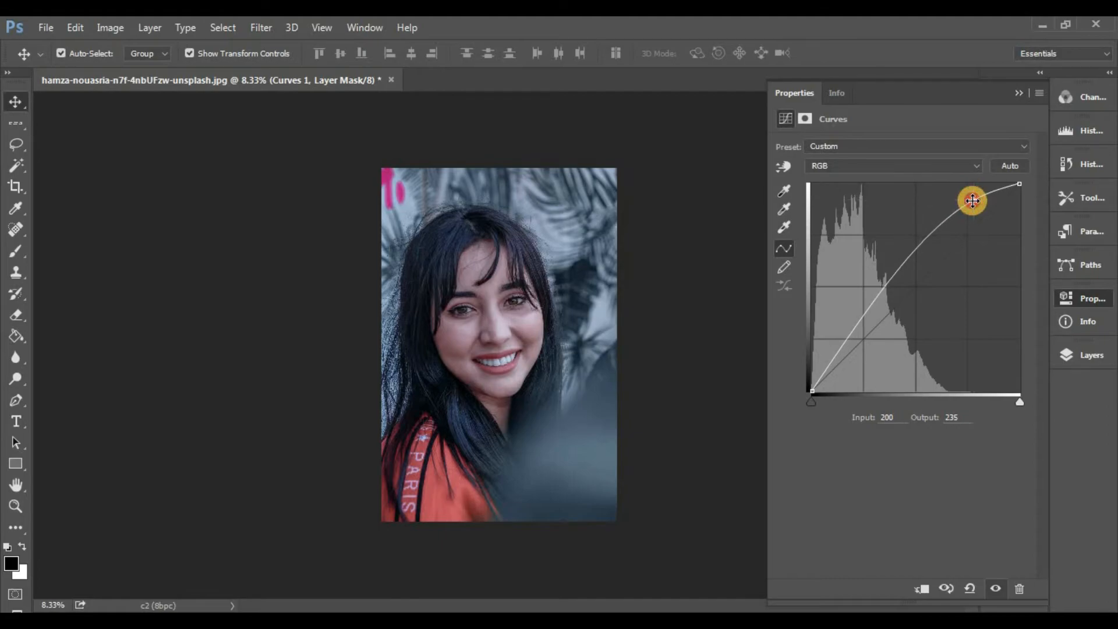
# Step: Set the Red channel's white point to input 245, output 255 in the portrait's Curves adjustment
pyautogui.click(938, 166)
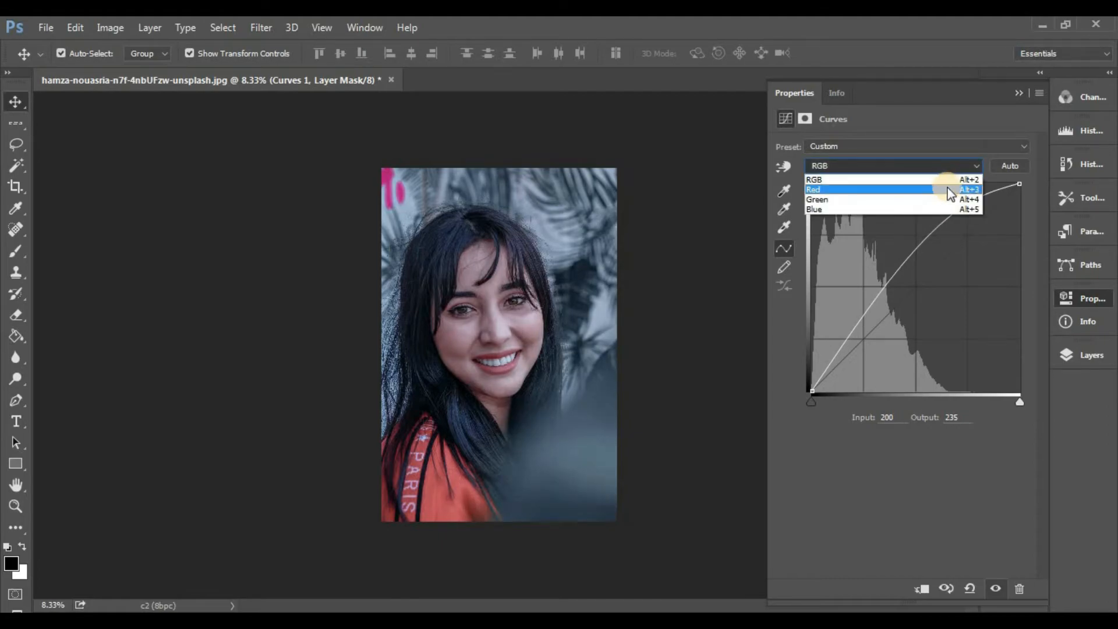
pyautogui.click(941, 191)
pyautogui.moveTo(1020, 184)
pyautogui.mouseDown()
pyautogui.moveTo(1001, 178)
pyautogui.moveTo(1032, 196)
pyautogui.moveTo(1012, 181)
pyautogui.mouseUp()
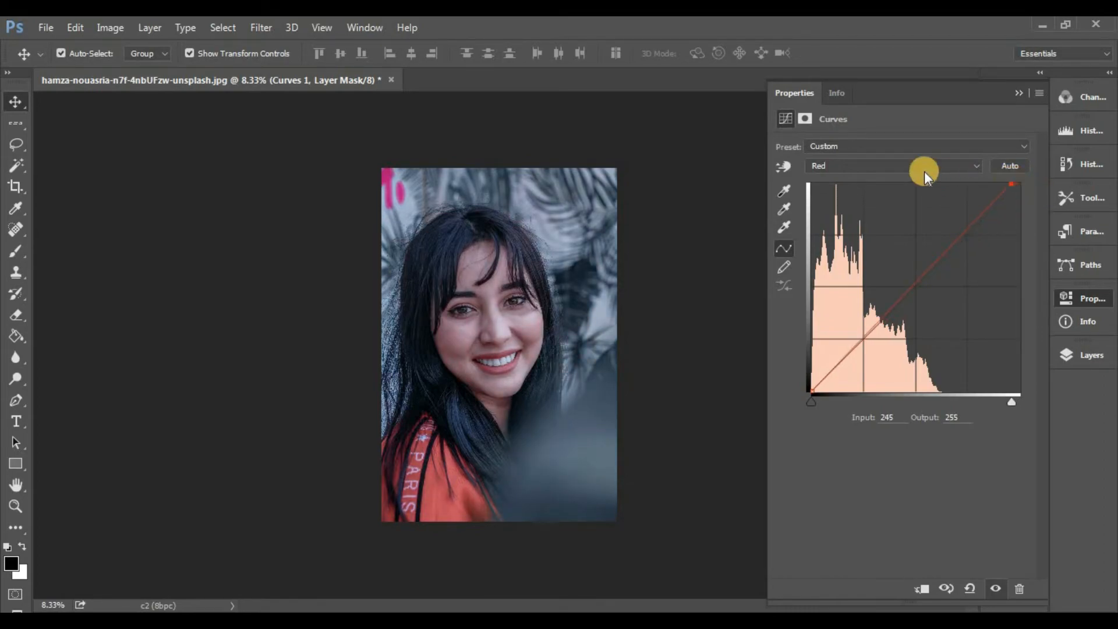
# Step: Set the Green channel's white point to input 246, output 255 in the portrait's Curves adjustment
pyautogui.click(908, 166)
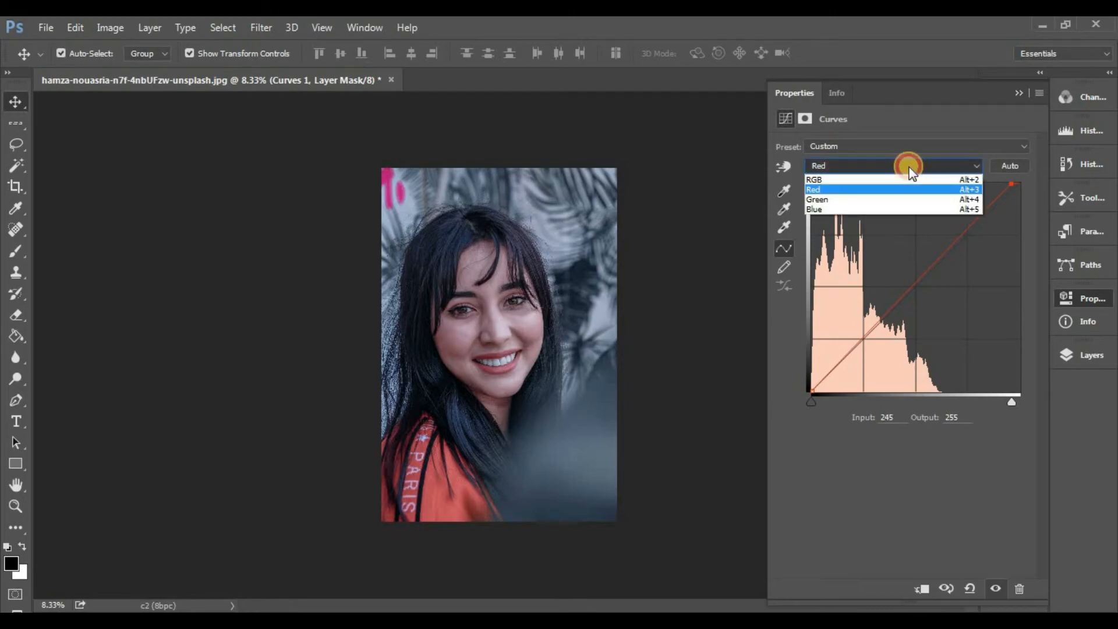
pyautogui.click(932, 198)
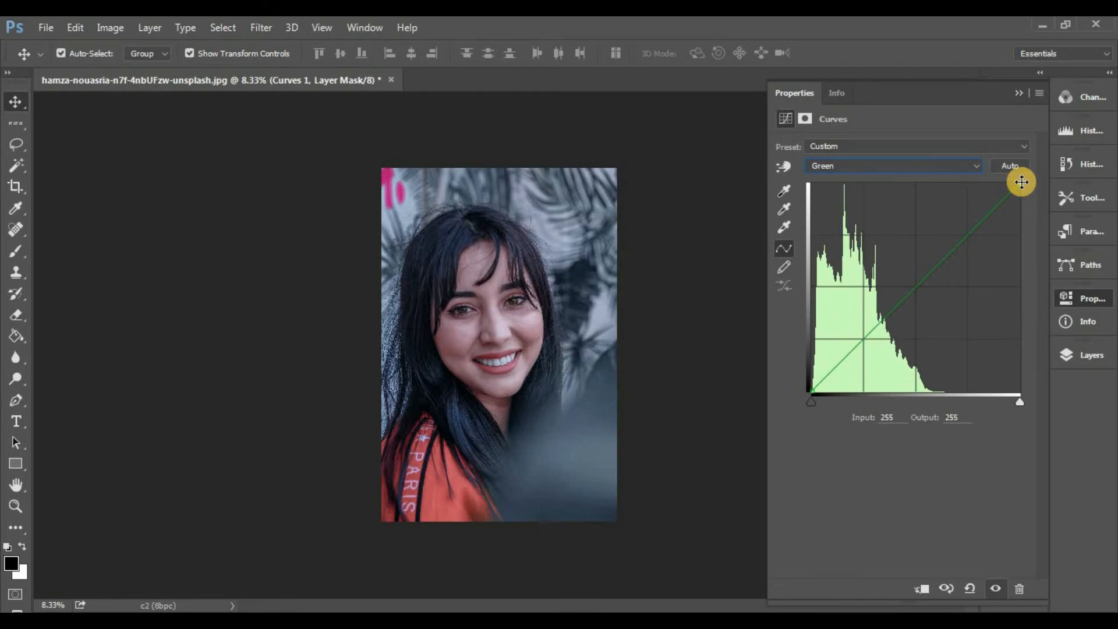
pyautogui.moveTo(1021, 183)
pyautogui.mouseDown()
pyautogui.moveTo(1027, 197)
pyautogui.moveTo(1025, 182)
pyautogui.moveTo(1003, 177)
pyautogui.moveTo(1014, 181)
pyautogui.mouseUp()
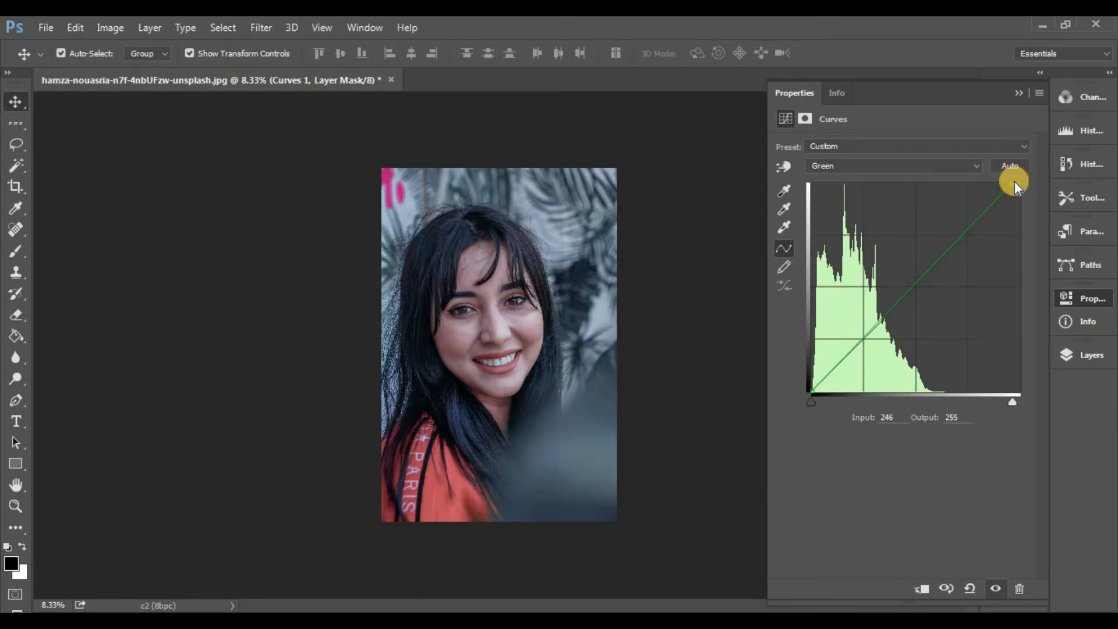
# Step: Lower the Blue channel's white point to output 226, keeping its input at 255
pyautogui.click(945, 165)
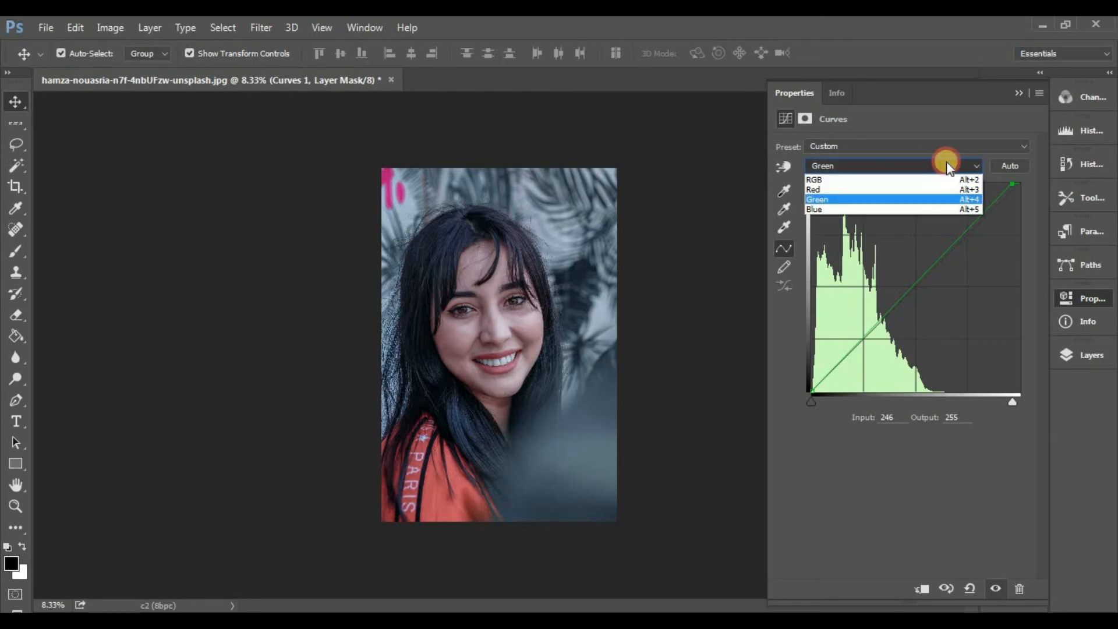
pyautogui.click(958, 210)
pyautogui.moveTo(1023, 183); pyautogui.dragTo(1031, 206)
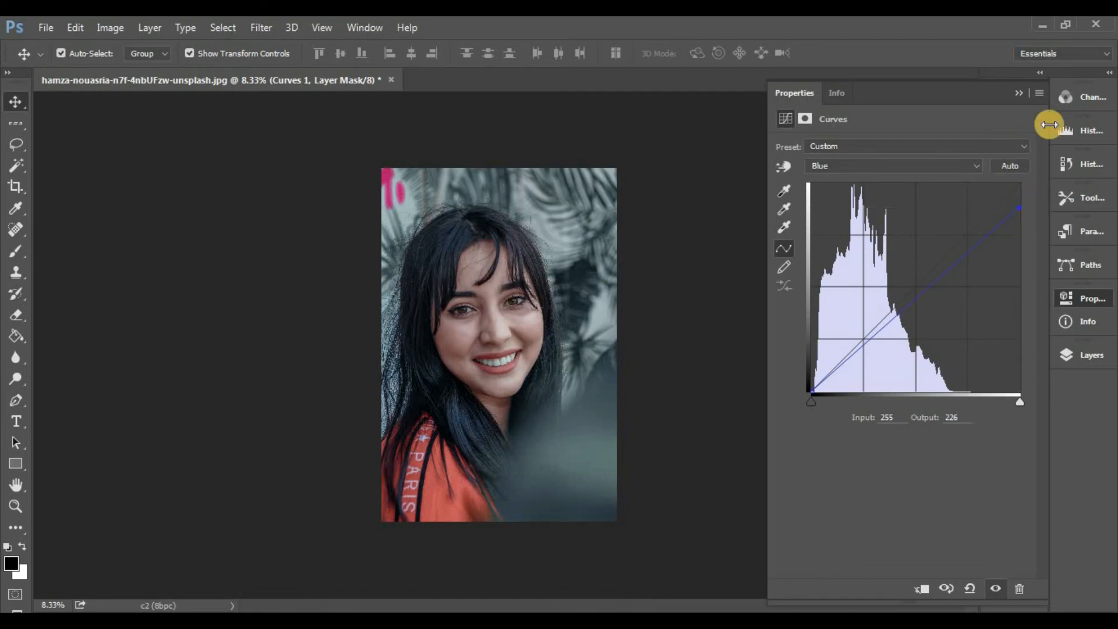
# Step: Hide and show the Curves adjustment layer in the layer stack to compare the portrait before and after
pyautogui.click(1019, 92)
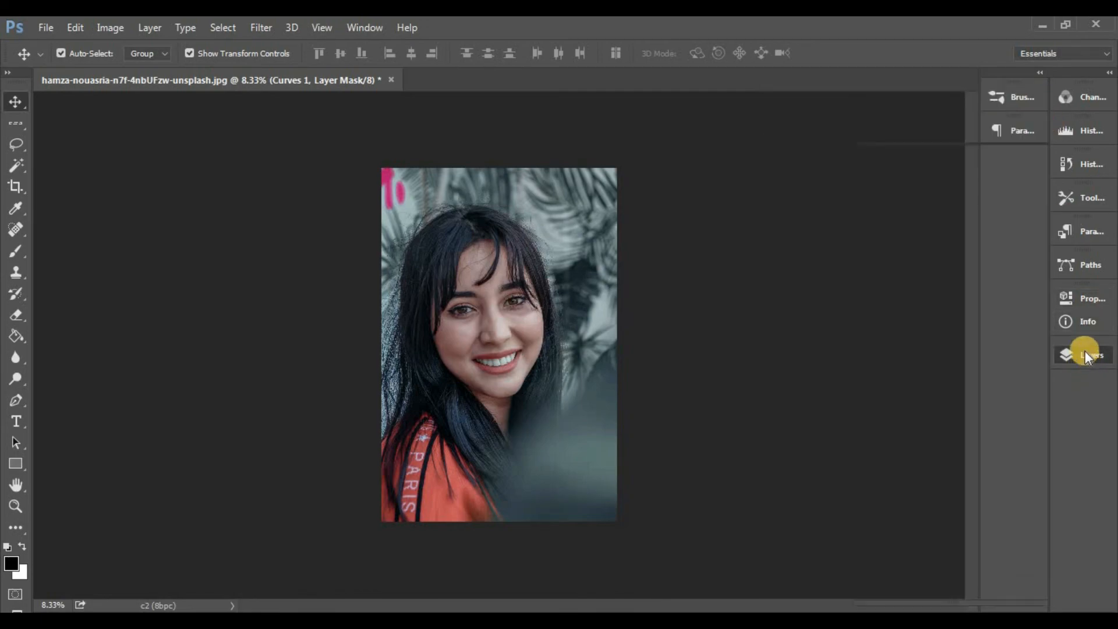
pyautogui.click(1085, 353)
pyautogui.click(867, 256)
pyautogui.click(867, 257)
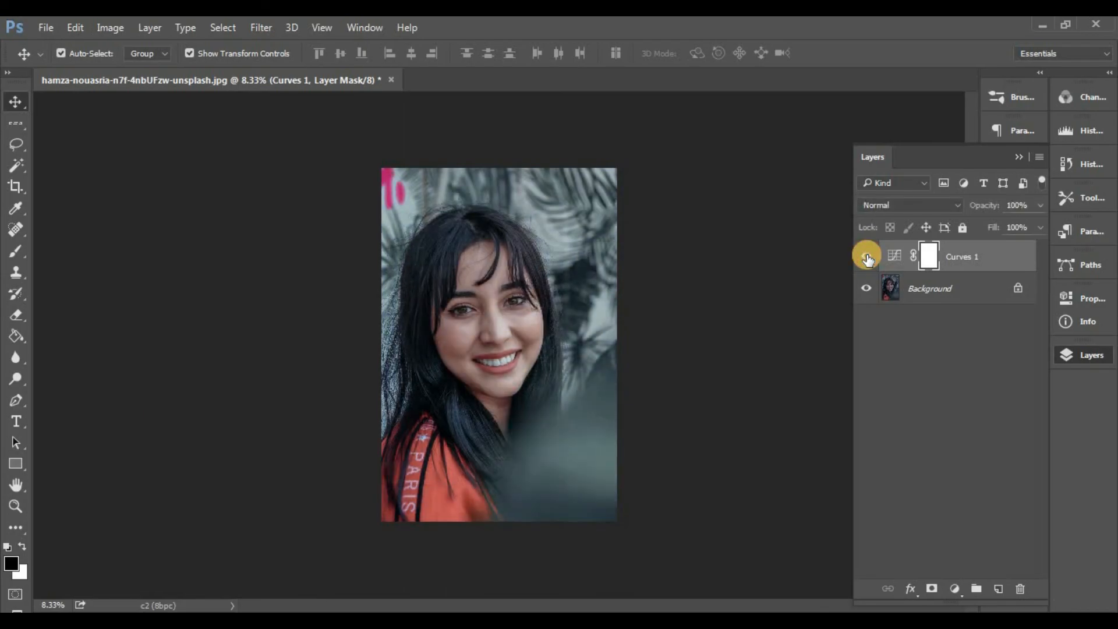